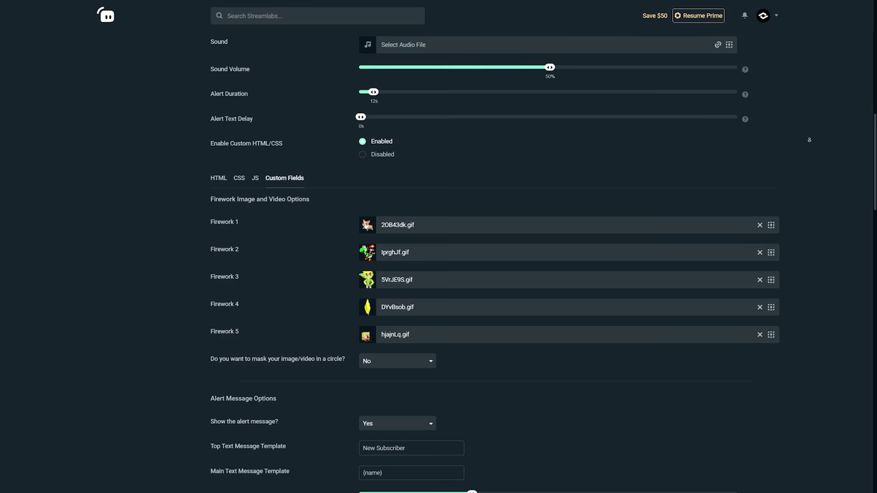
- Scroll down the Nerd or Die Fireworks Stream Alert product page
scroll(809, 159, "down", 2)
scroll(809, 159, "down", 5)
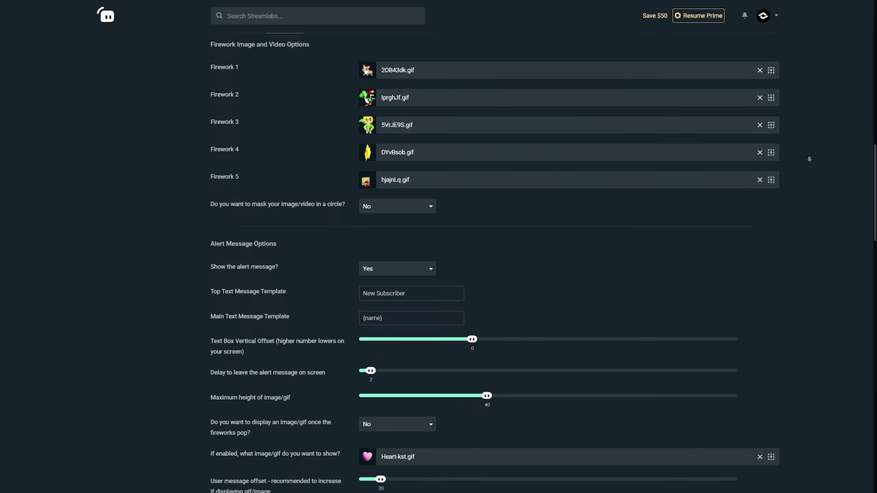
scroll(809, 159, "down", 5)
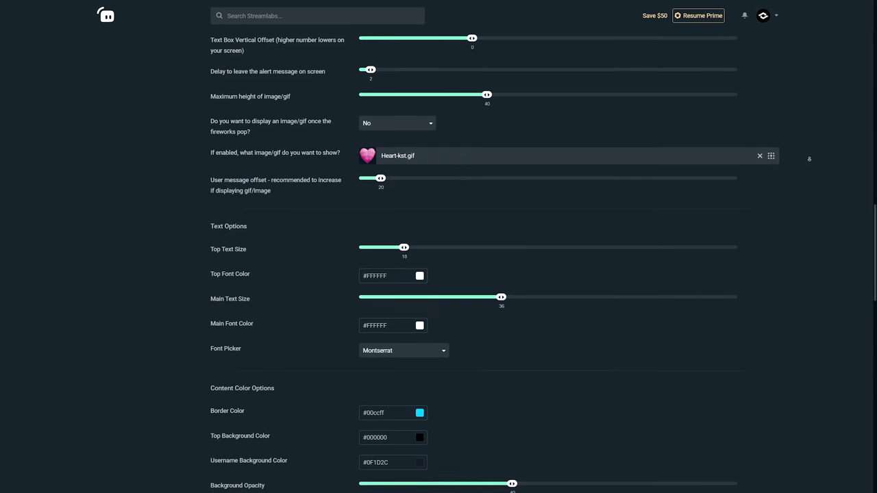
scroll(809, 159, "down", 5)
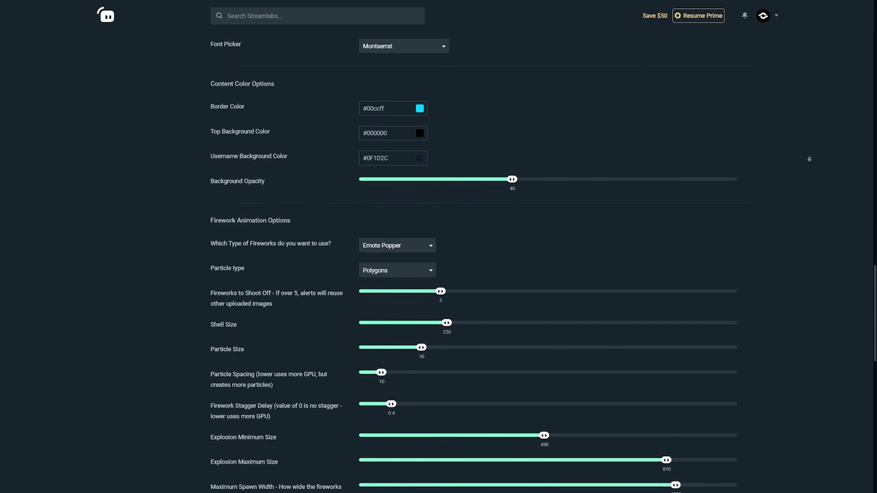
scroll(809, 159, "down", 5)
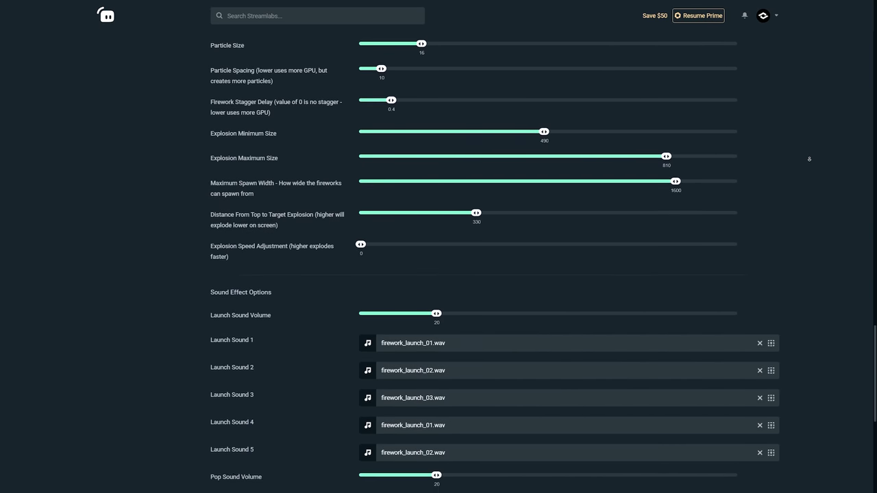
scroll(810, 159, "down", 2)
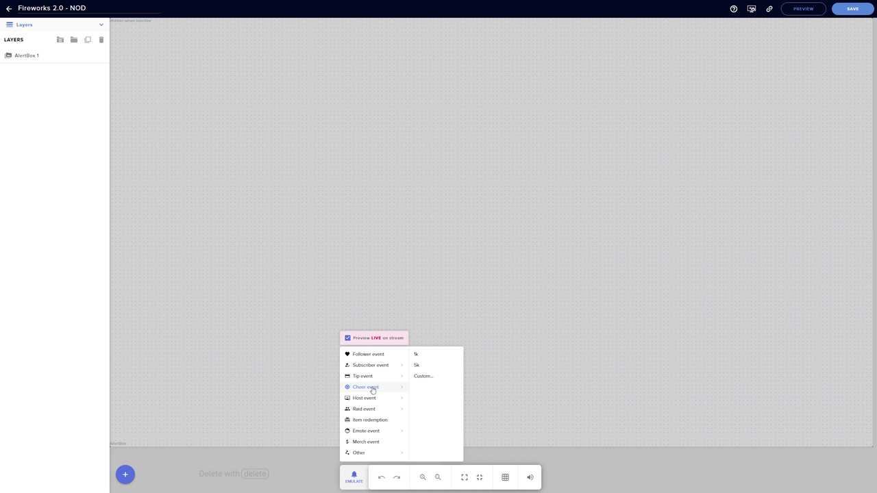
- Emulate a test cheer alert, copy the overlay link, and expand AlertBox 1's alert-type settings
left_click(416, 355)
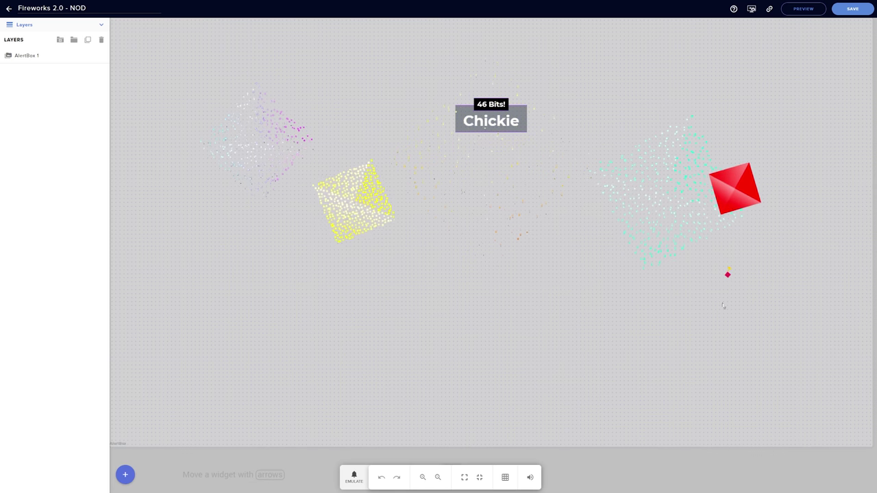
left_click(770, 9)
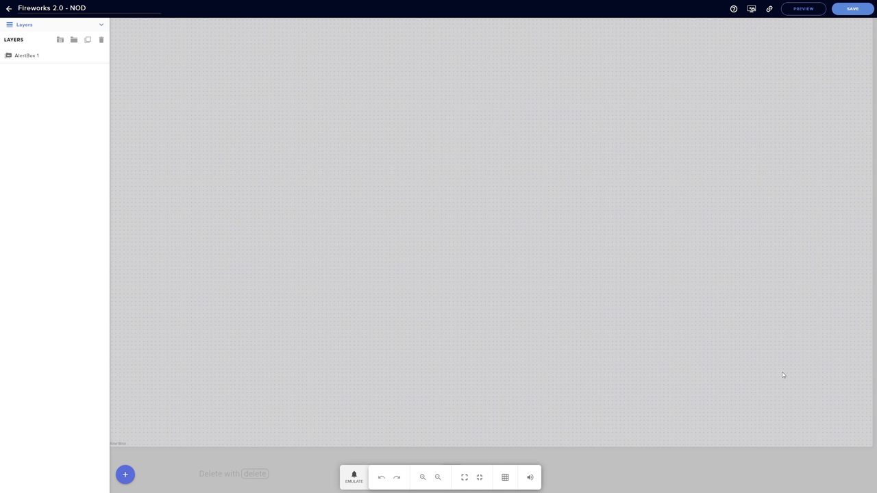
left_click(42, 57)
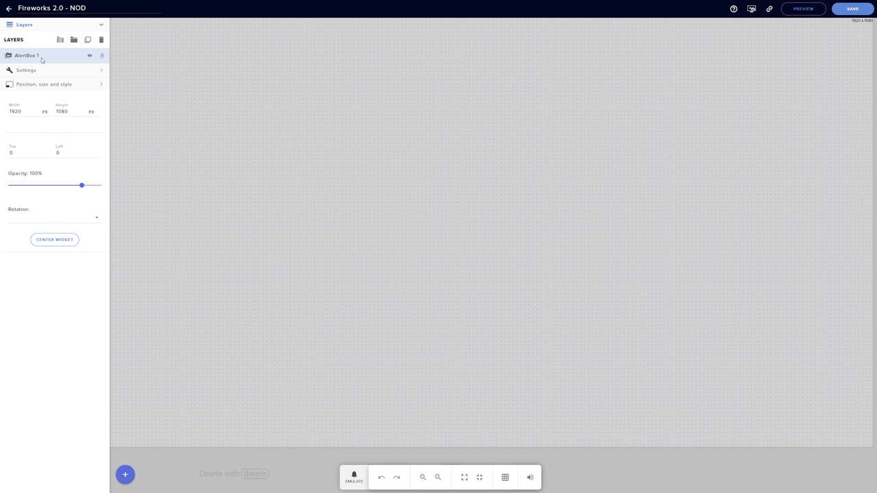
left_click(79, 76)
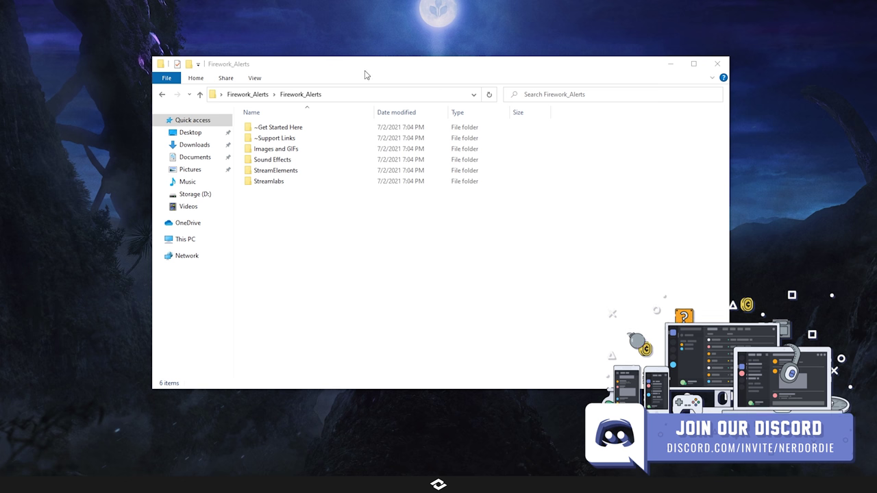
double_click(275, 150)
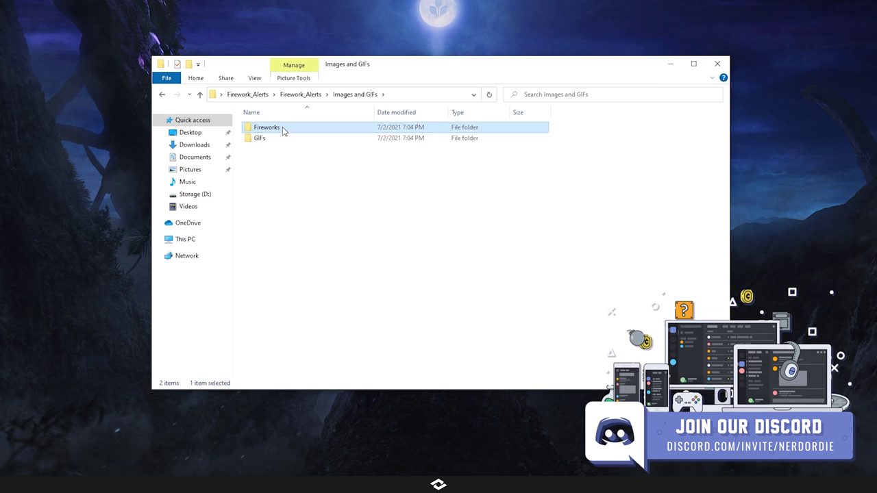
double_click(281, 129)
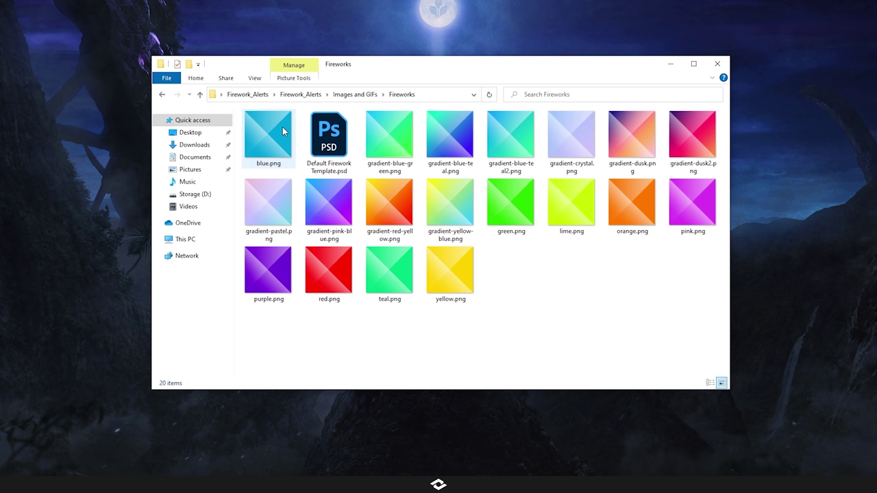
left_click(350, 95)
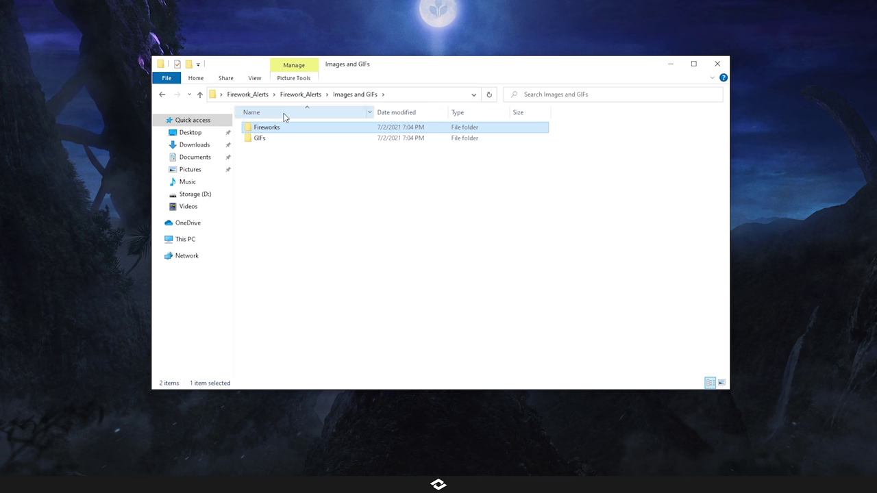
double_click(266, 139)
double_click(262, 127)
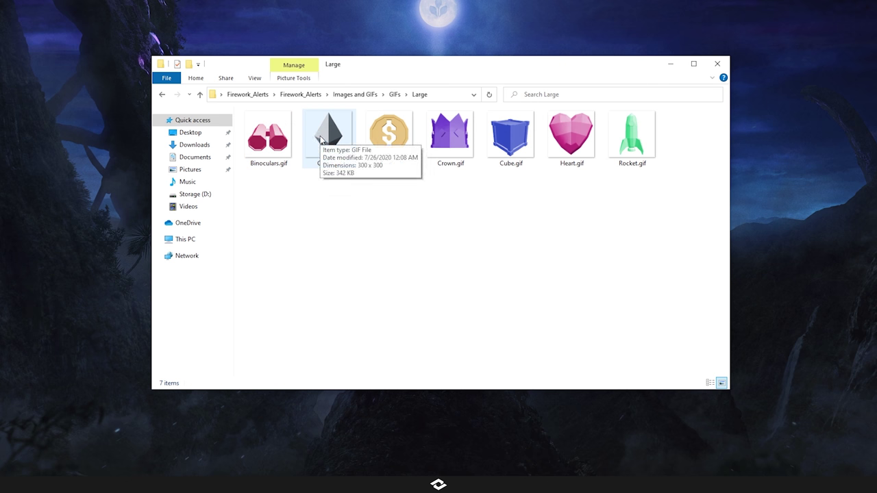
double_click(390, 136)
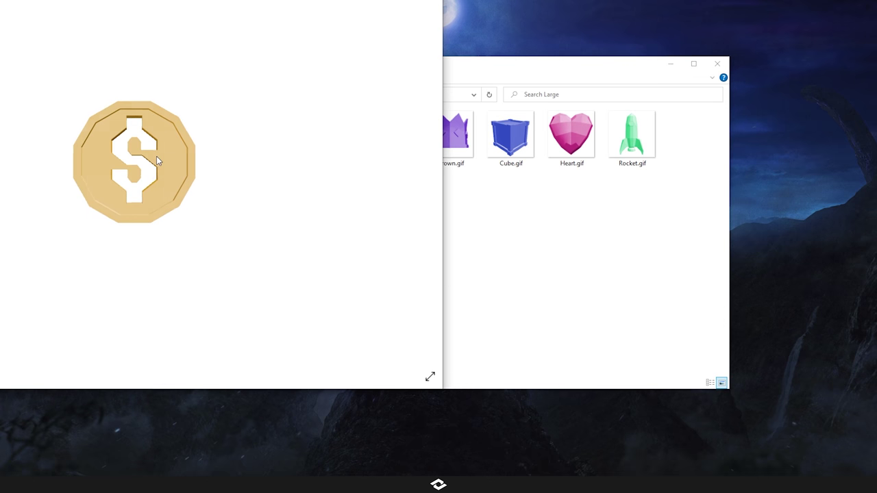
key("Escape")
left_click_drag(669, 225, 311, 156)
left_click(405, 227)
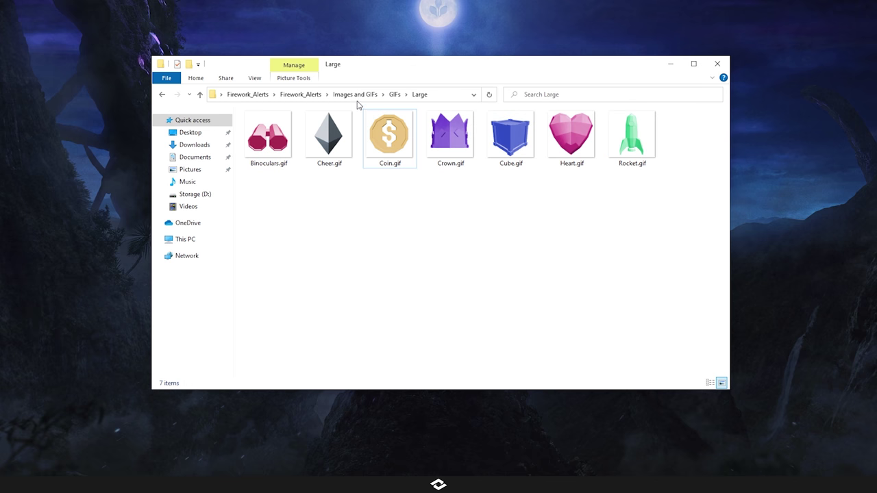
left_click(300, 94)
left_click(295, 164)
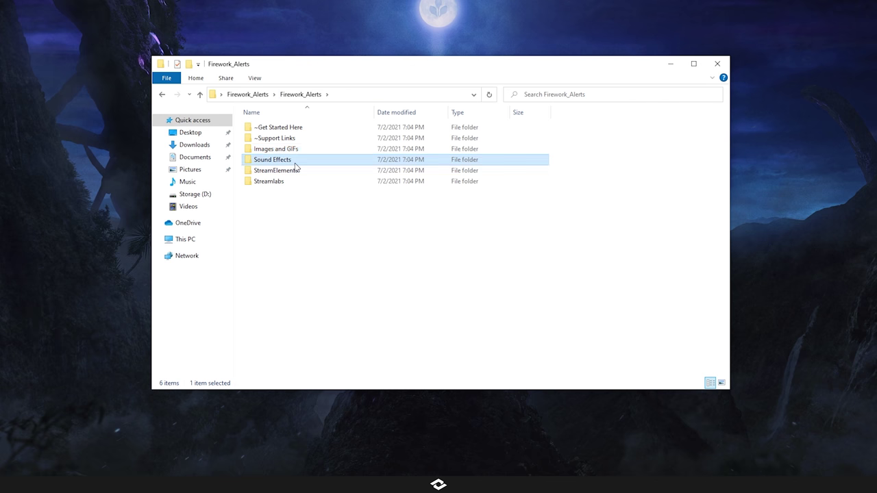
- Open Sound Effects > Explosions and show the five firework_explode file names in full
double_click(296, 163)
double_click(286, 128)
left_click_drag(310, 214, 259, 108)
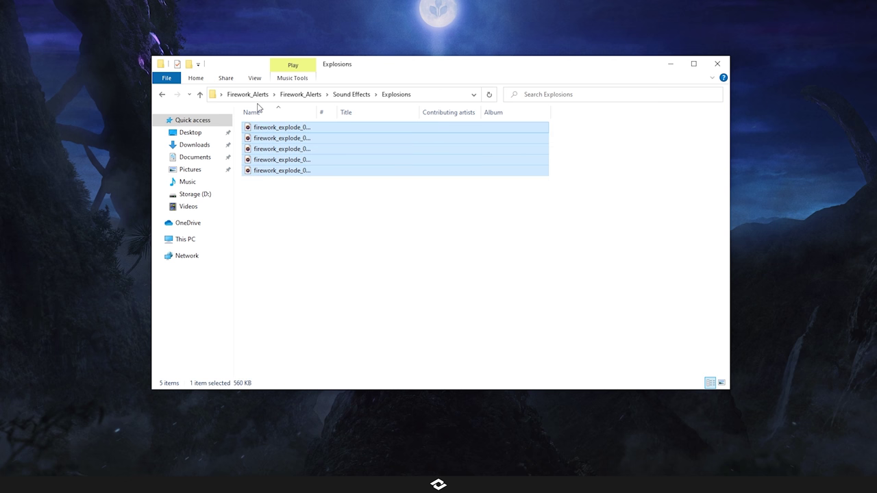
left_click_drag(320, 112, 357, 114)
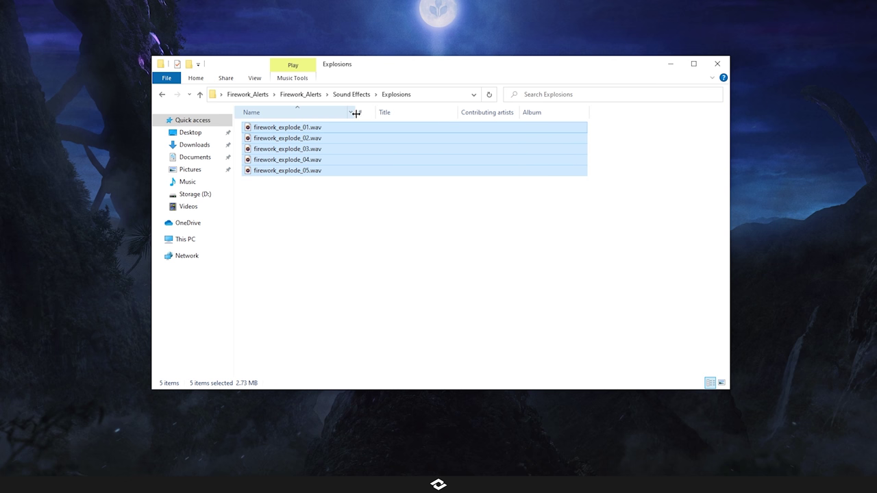
- Show the full names of the three firework_launch files in the Launch folder
left_click(352, 95)
double_click(291, 139)
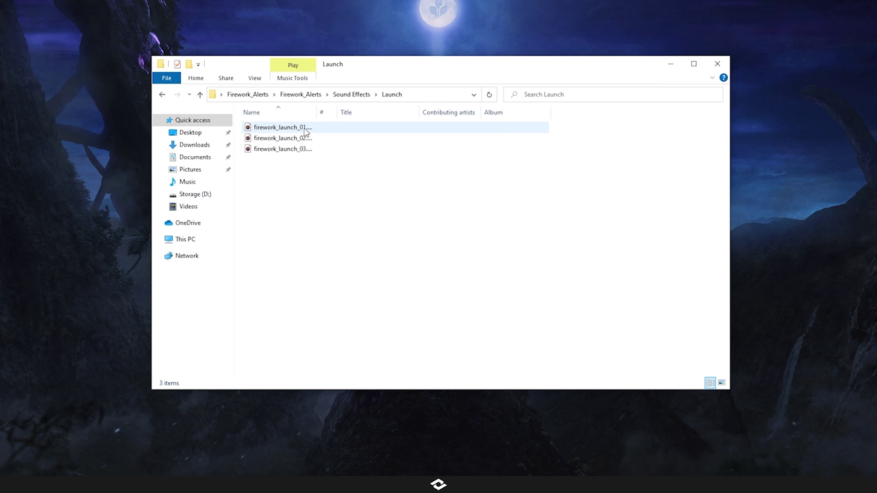
left_click_drag(318, 113, 375, 114)
left_click_drag(331, 191, 242, 115)
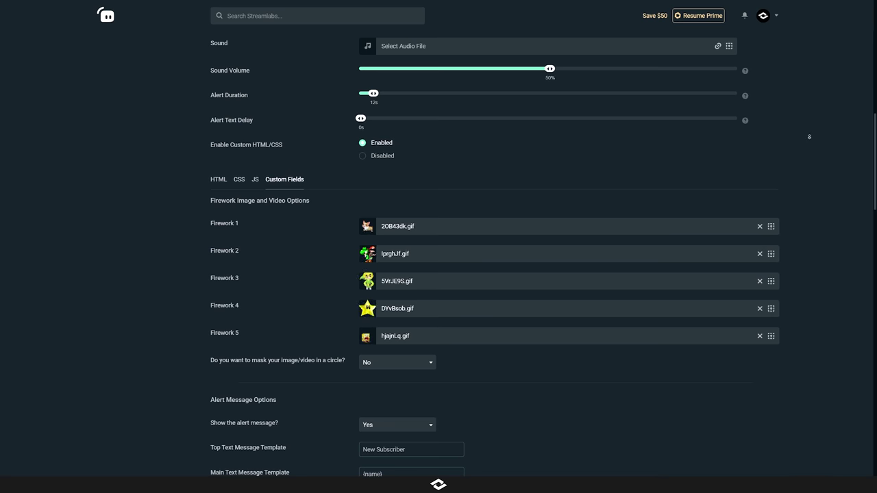
- Scroll through the Streamlabs fireworks alert text, color and animation settings
scroll(808, 143, "down", 2)
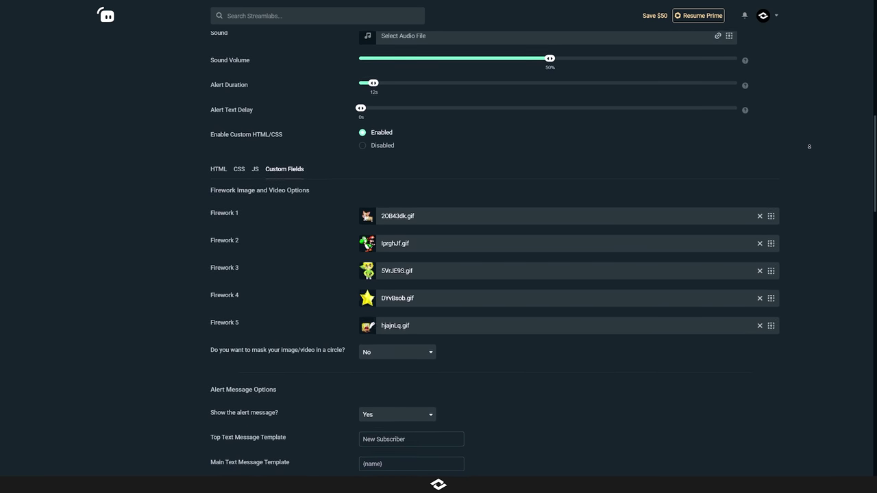
scroll(808, 158, "down", 5)
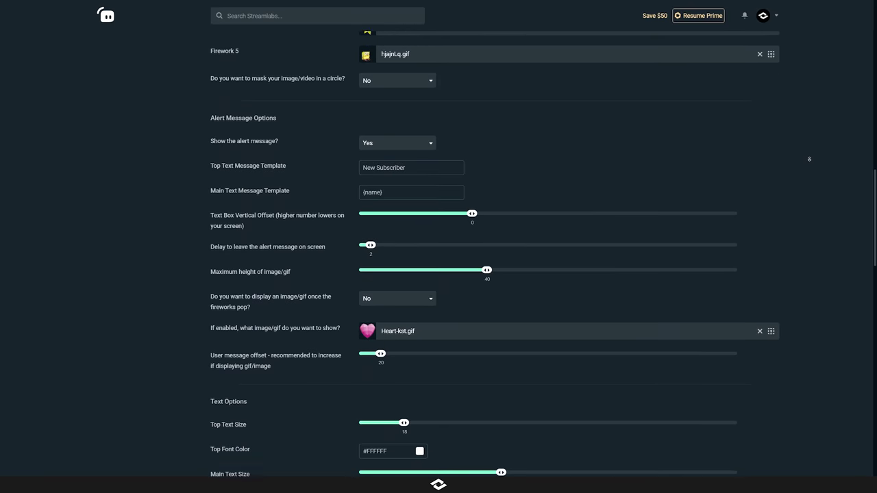
scroll(809, 159, "down", 5)
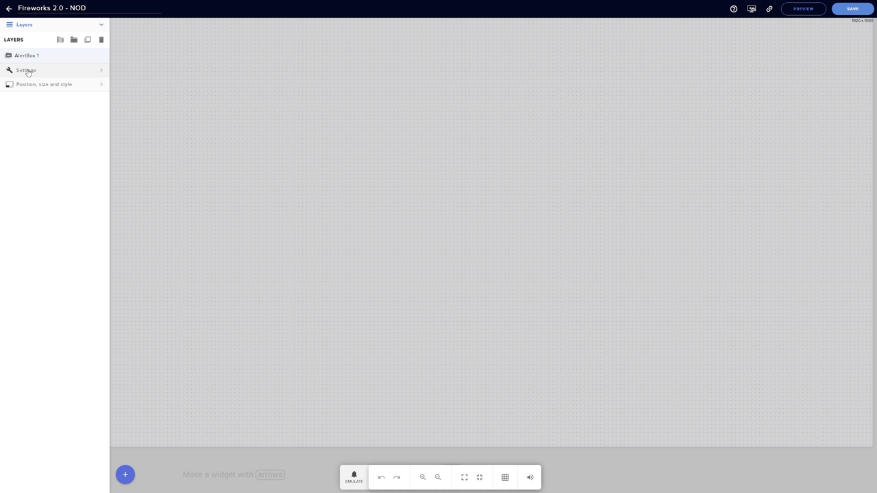
- Open the Subscriber alert's advanced settings and expand the Firework Image section
left_click(39, 71)
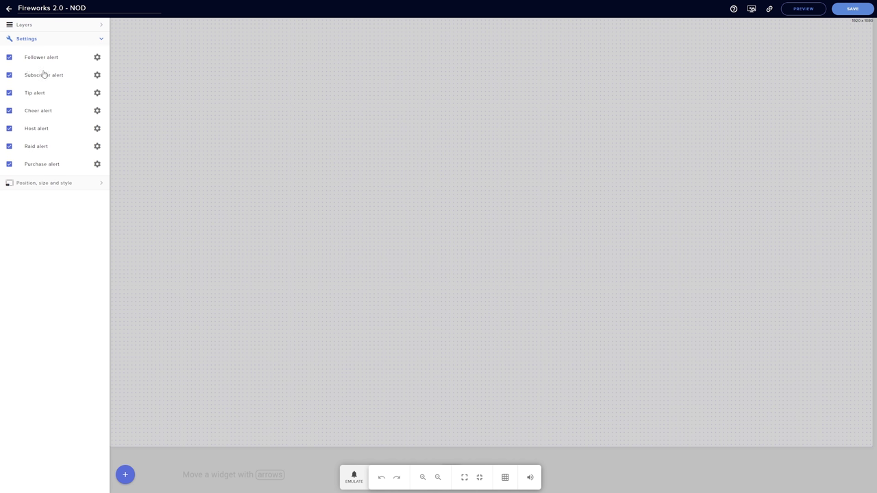
left_click(98, 76)
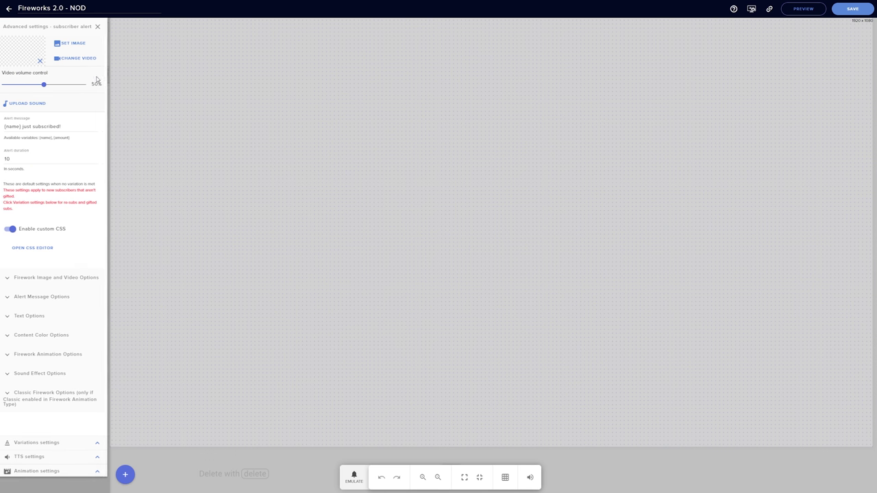
left_click(16, 277)
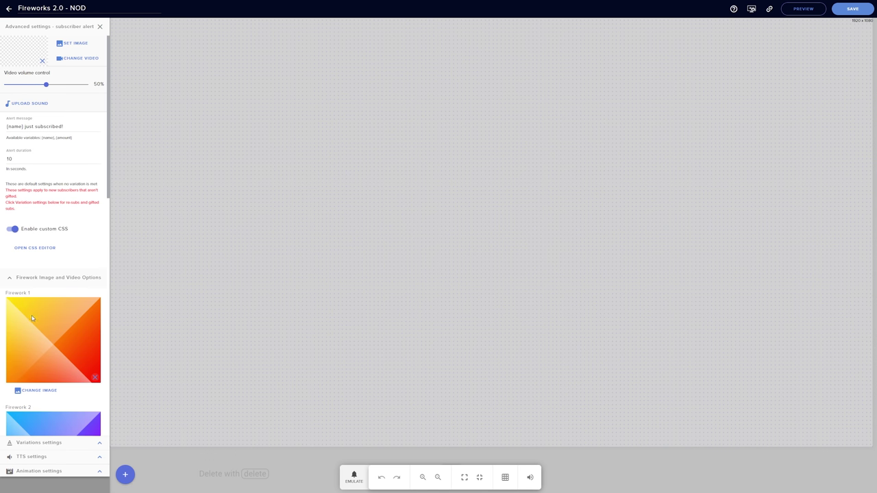
scroll(32, 319, "down", 4)
scroll(32, 320, "down", 5)
scroll(32, 320, "up", 5)
scroll(32, 321, "down", 5)
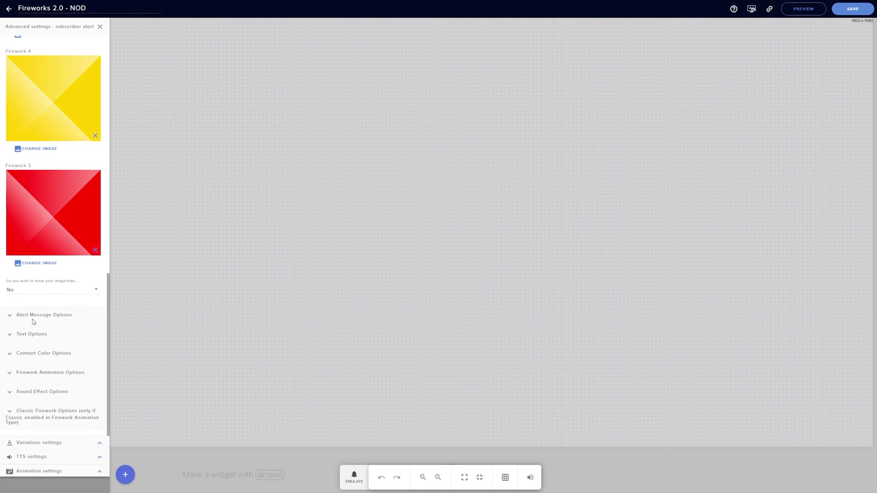
- Expand the Alert Message, Text and Content Color Options sections
left_click(12, 316)
scroll(50, 332, "down", 5)
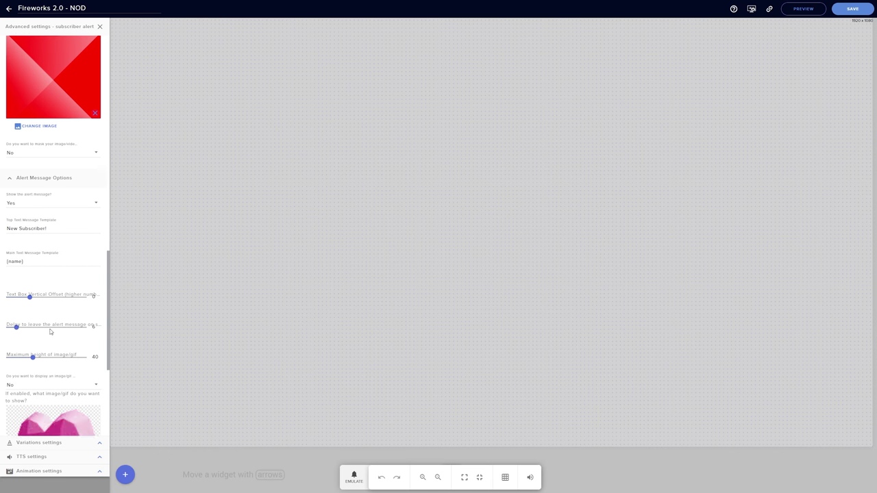
left_click(28, 334)
scroll(28, 335, "down", 2)
left_click(11, 353)
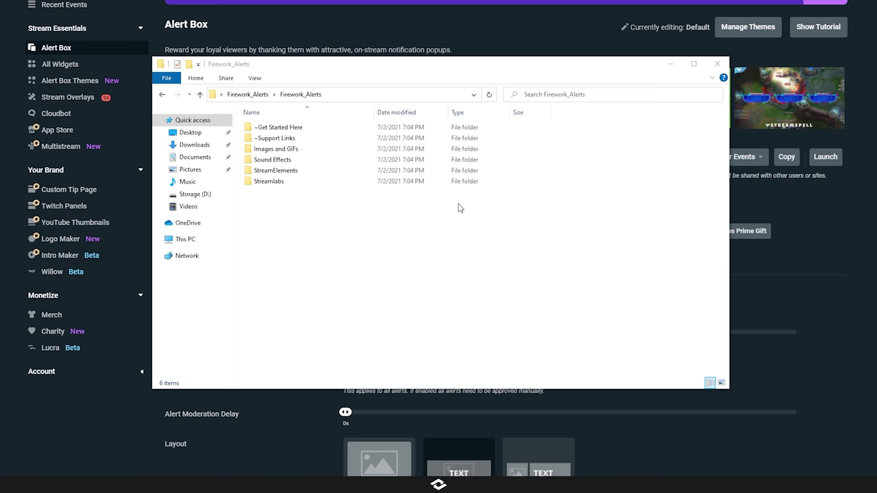
- Create a widget theme named Fireworks from the Streamlabs shortcut and use it, discarding changes
double_click(281, 182)
double_click(274, 128)
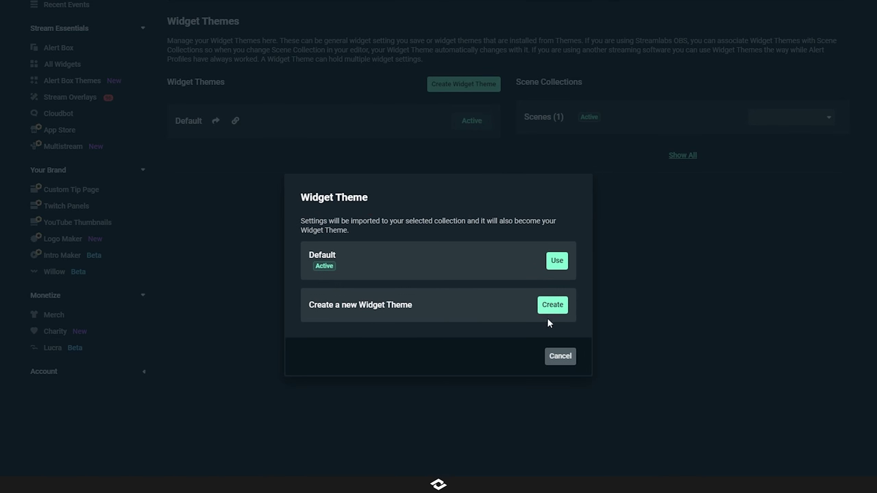
left_click(553, 305)
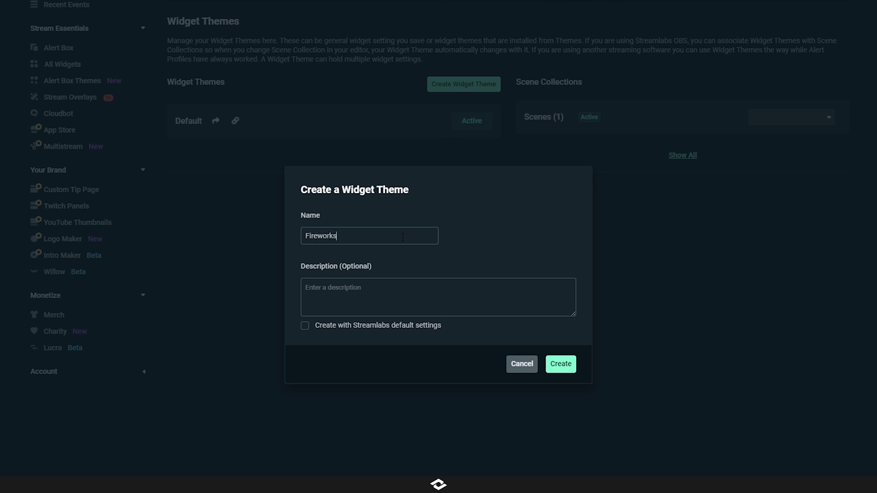
left_click(557, 364)
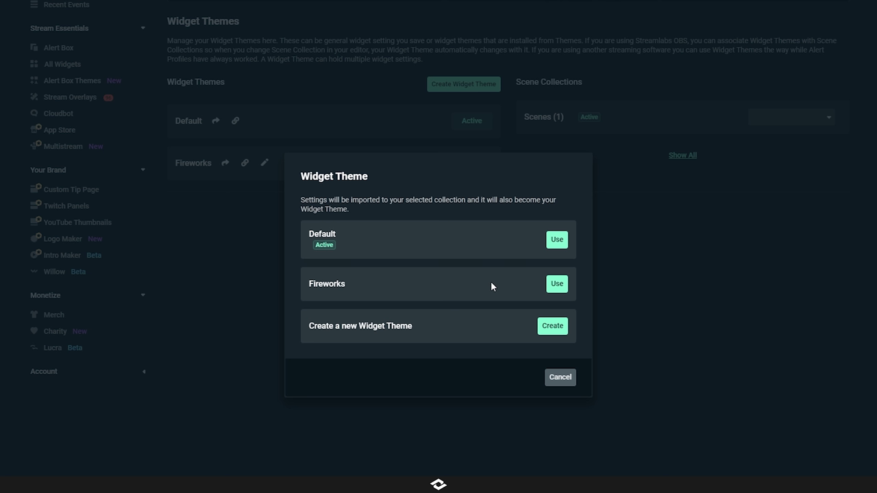
left_click(557, 285)
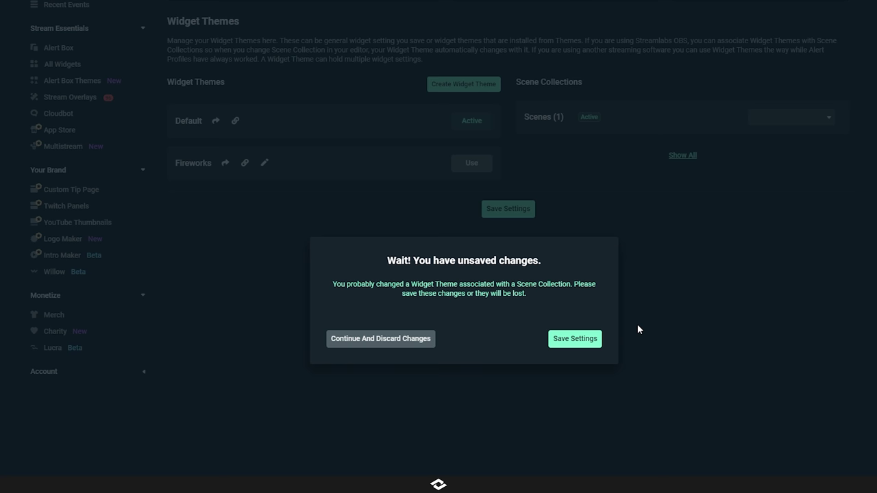
left_click(378, 343)
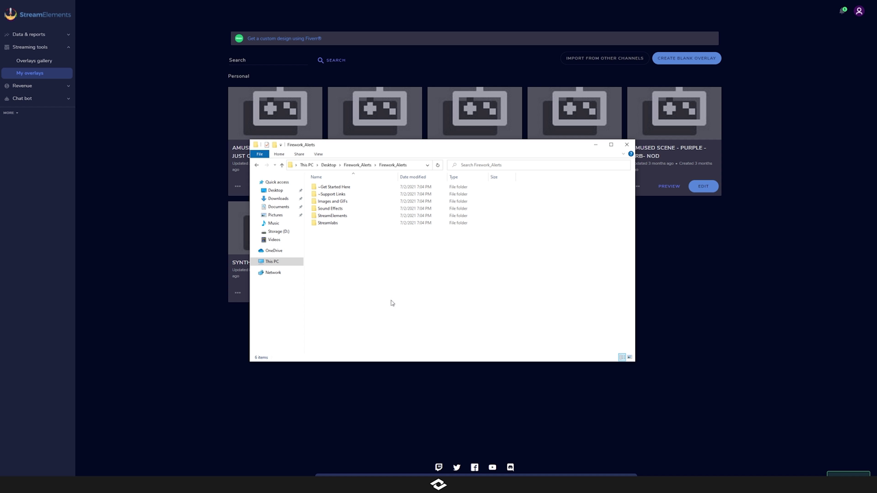
- Open the Twitch Alerts - Fireworks shortcut in the StreamElements folder to import Fireworks 2.0 - NOD
left_click_drag(377, 301, 310, 182)
left_click(357, 253)
double_click(334, 216)
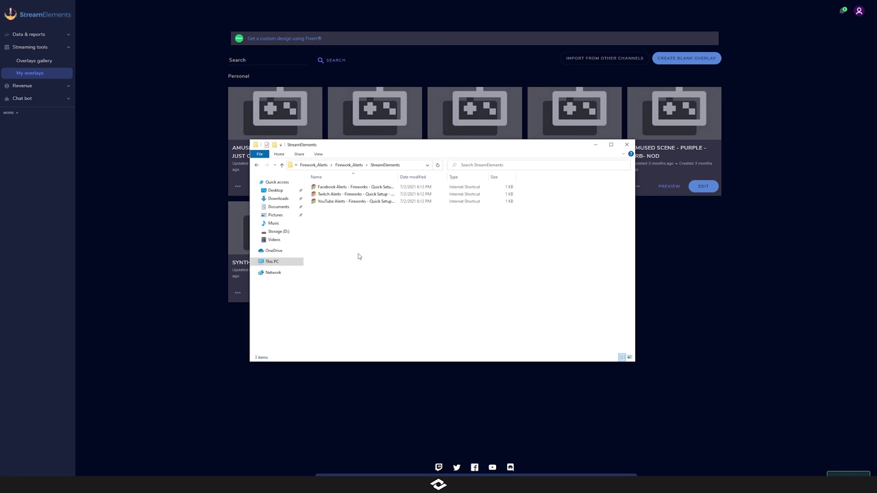
left_click_drag(365, 266, 319, 186)
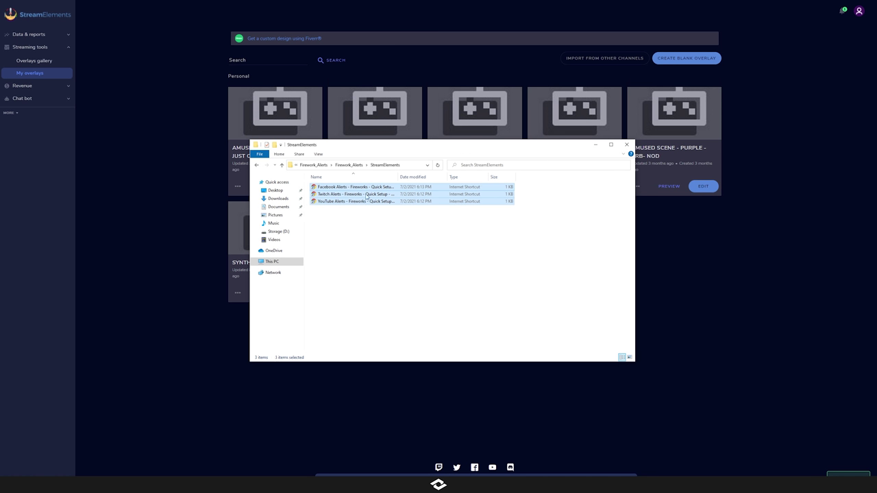
left_click(382, 243)
double_click(356, 195)
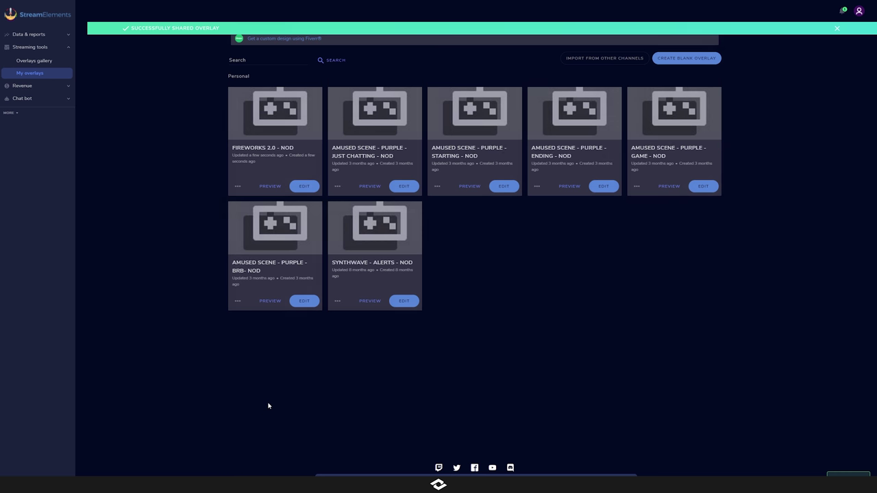
- Edit the Fireworks 2.0 - NOD overlay and emulate a test Follower alert
left_click(307, 188)
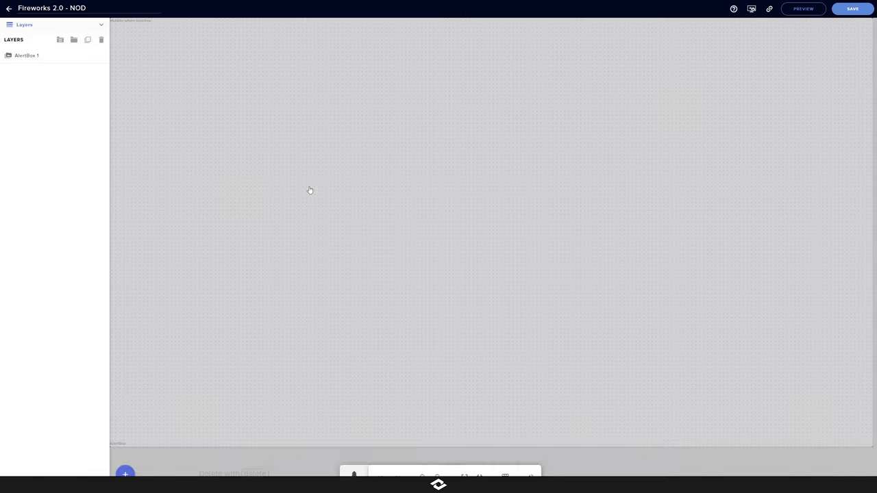
left_click(354, 472)
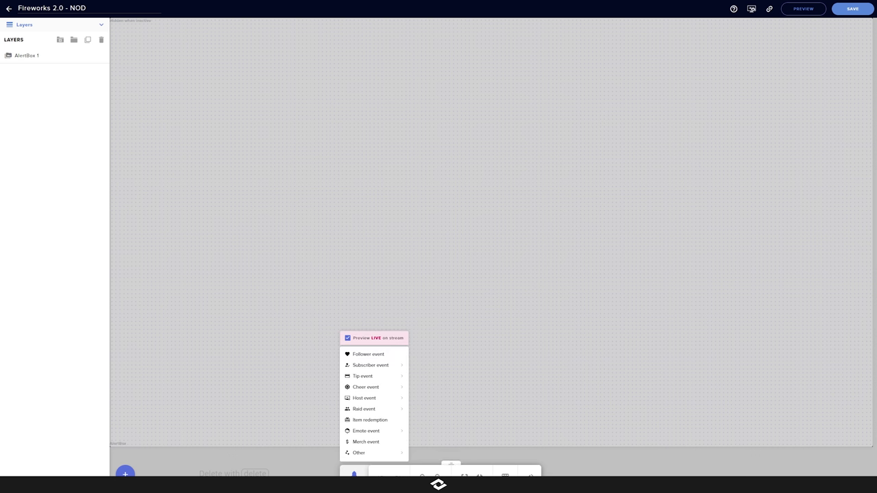
left_click(364, 358)
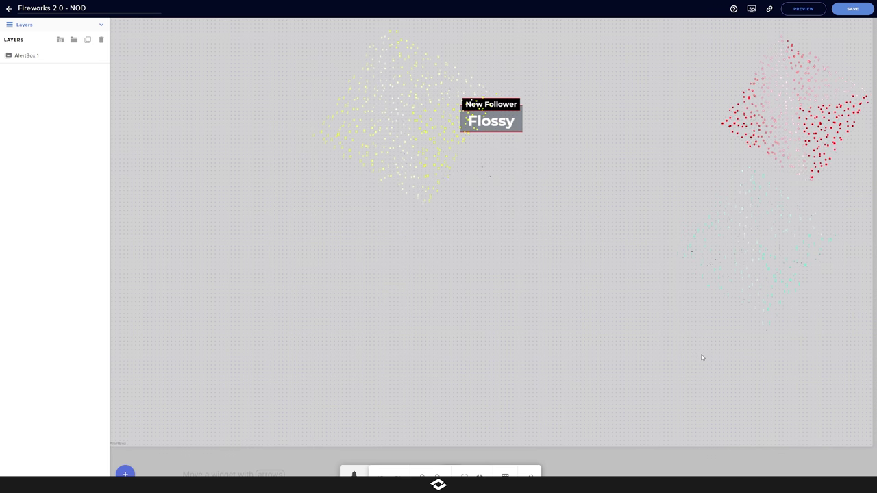
left_click(353, 473)
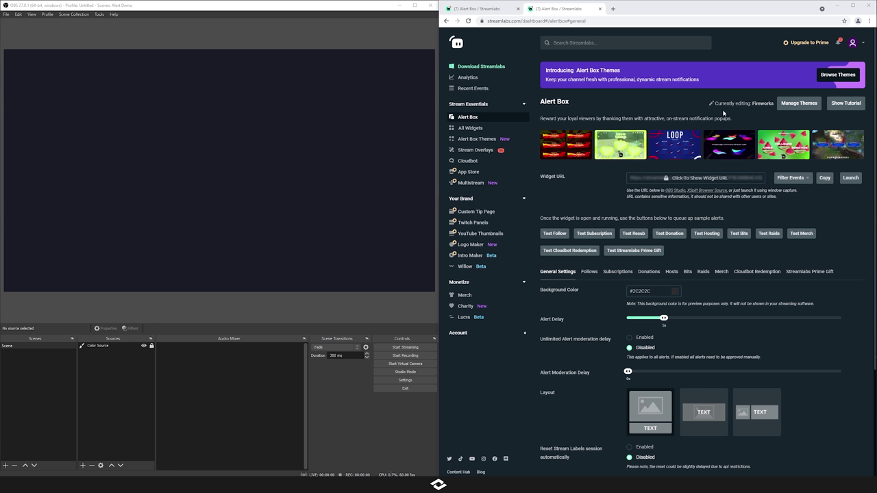
- Add an OBS browser source using the Streamlabs Alert Box widget URL, then play a test subscription
left_click(825, 180)
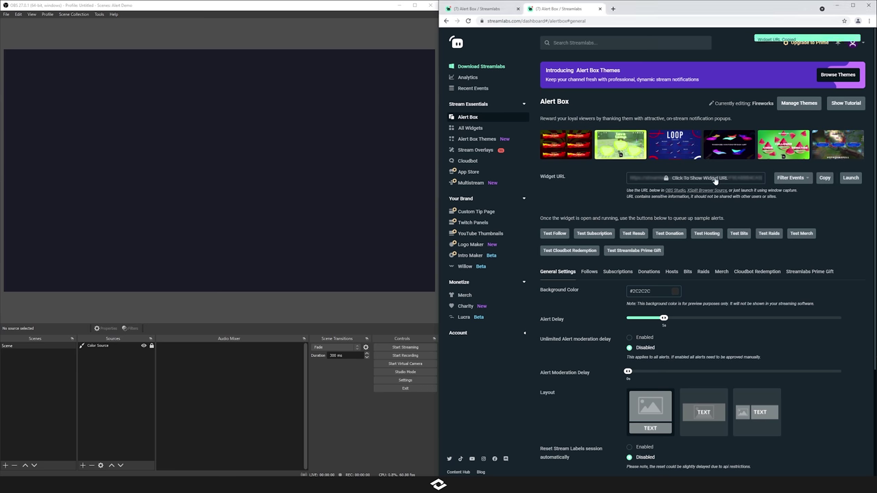
right_click(95, 364)
mouse_move(110, 368)
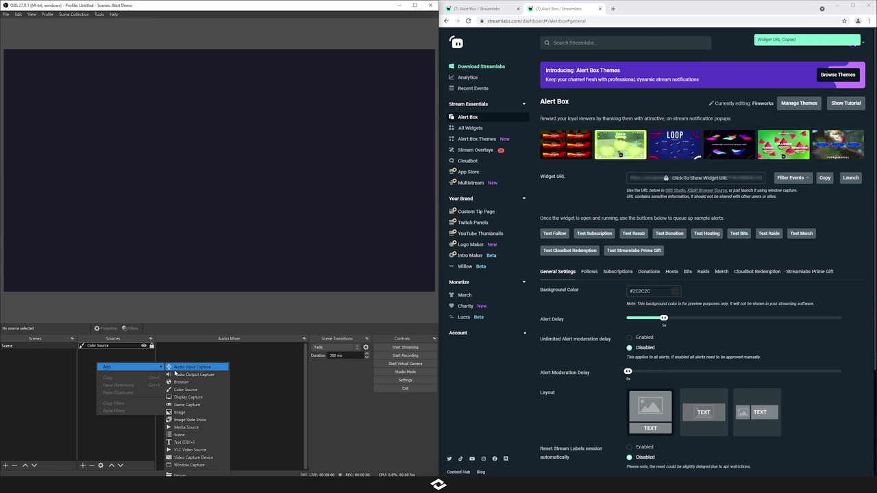
left_click(181, 381)
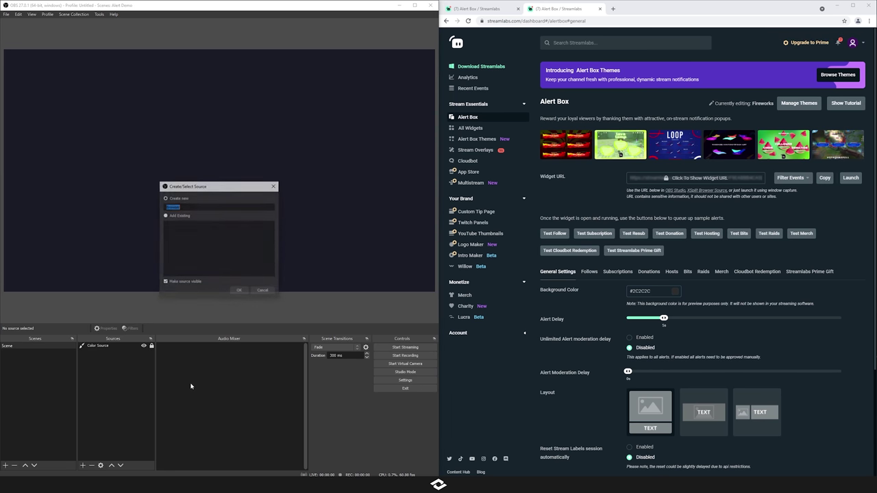
left_click(240, 292)
key("ctrl+a")
key("ctrl+v")
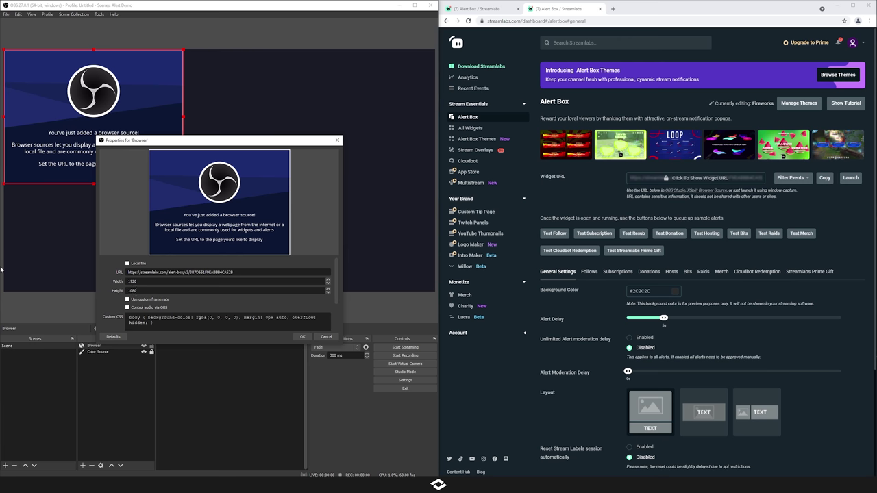
left_click(301, 337)
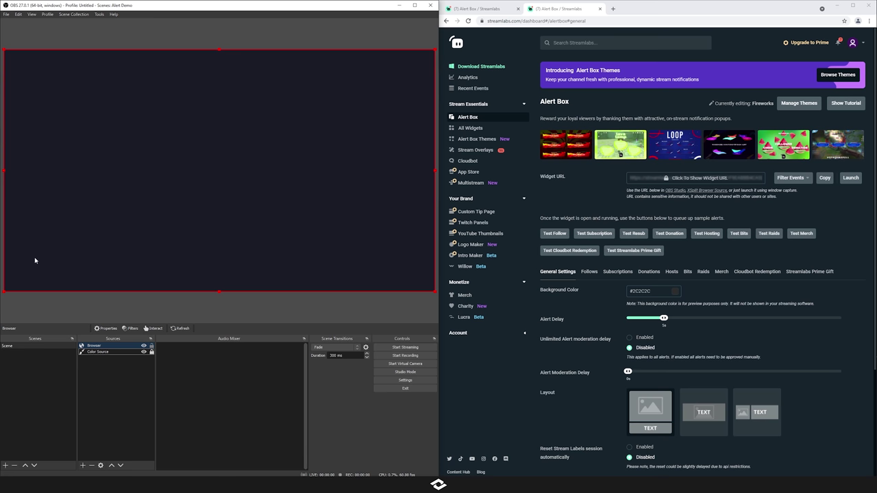
left_click(605, 237)
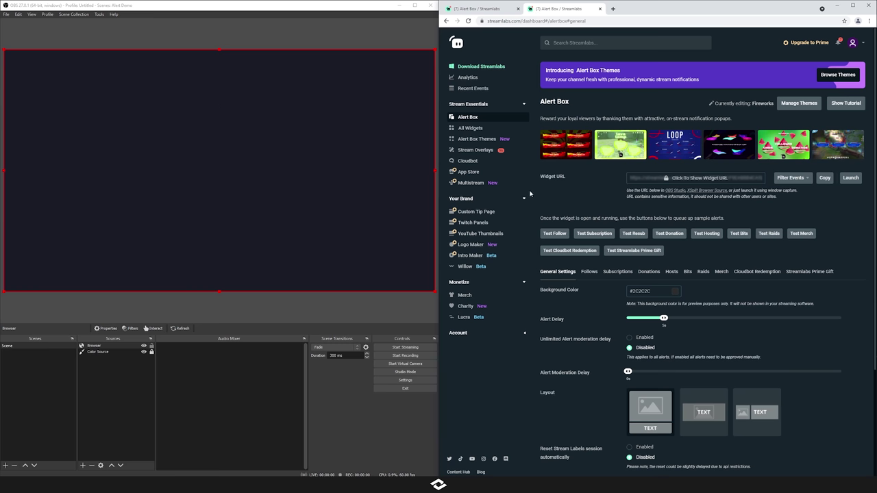
- Switch to the Subscriptions settings and scroll down to the custom HTML/CSS section
left_click(616, 272)
scroll(596, 319, "down", 1)
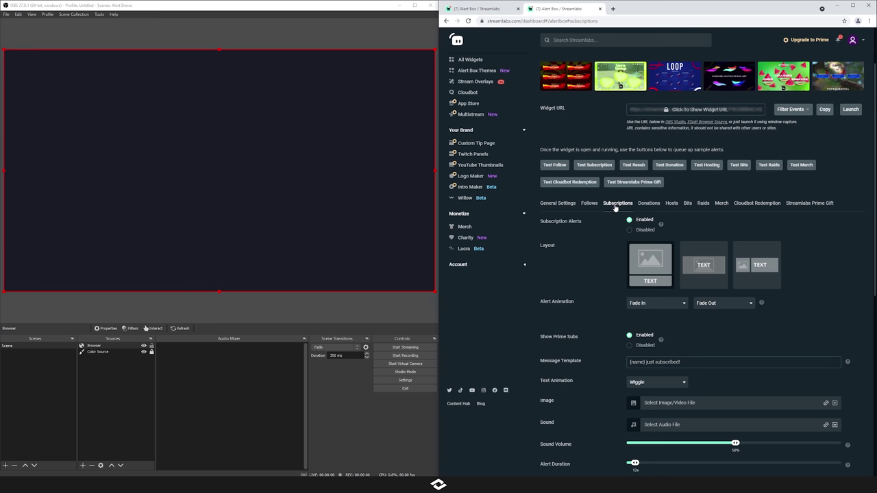
scroll(590, 306, "down", 5)
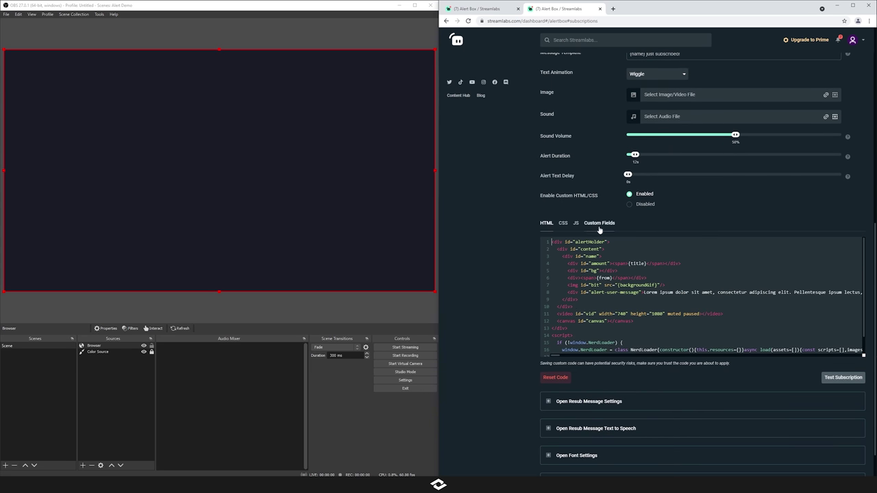
- Set Firework 1 to the star GIF DYvBsob.gif
left_click(599, 225)
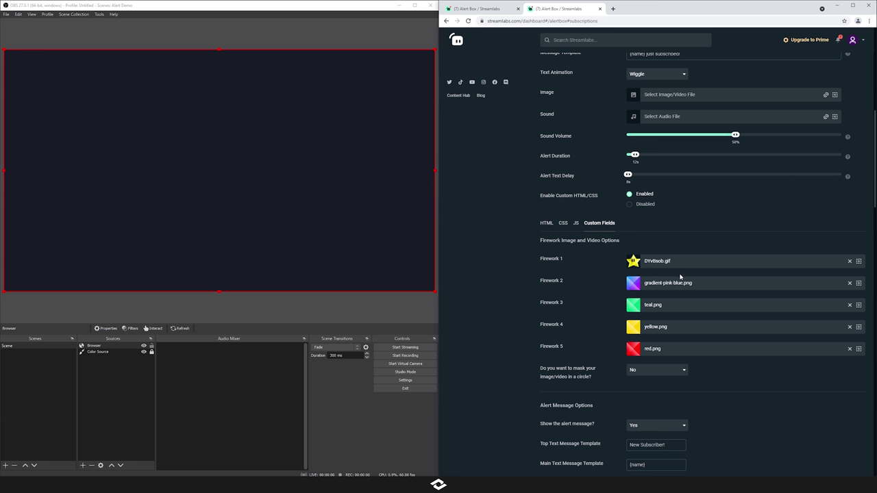
left_click(858, 261)
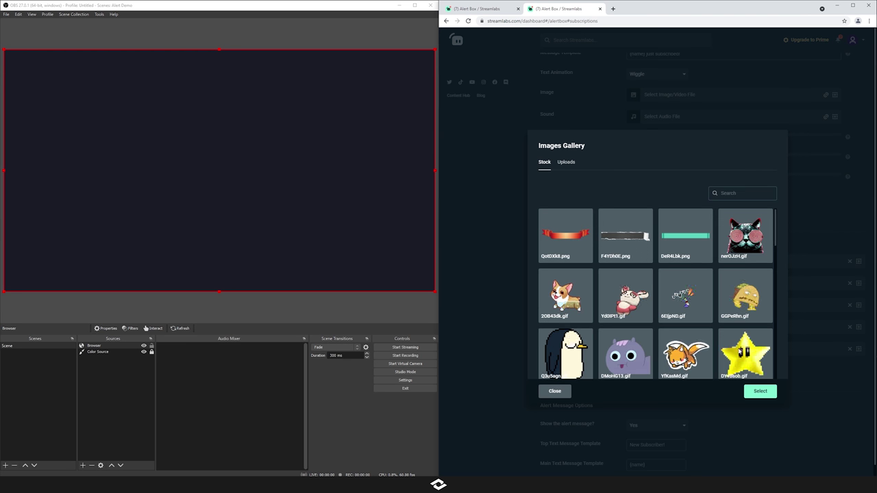
left_click(746, 355)
left_click(760, 391)
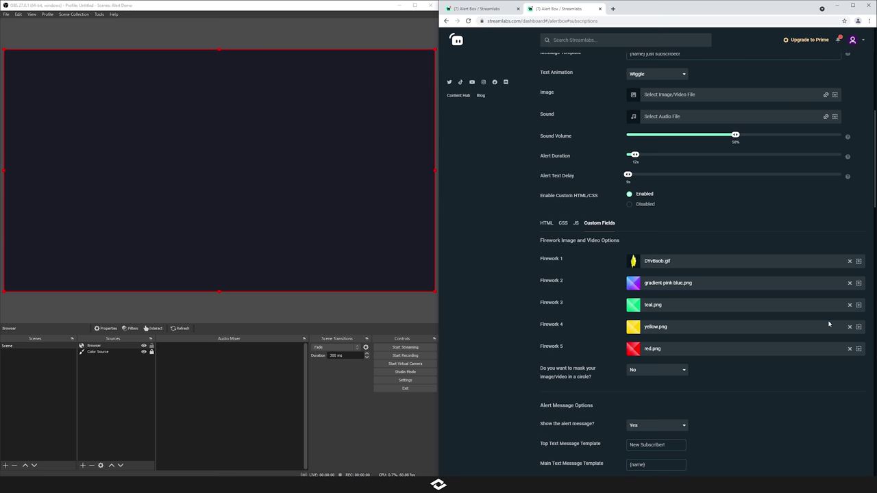
- Upload NoD_Icon_White.png from the Desktop and use it as Firework 2
left_click(858, 283)
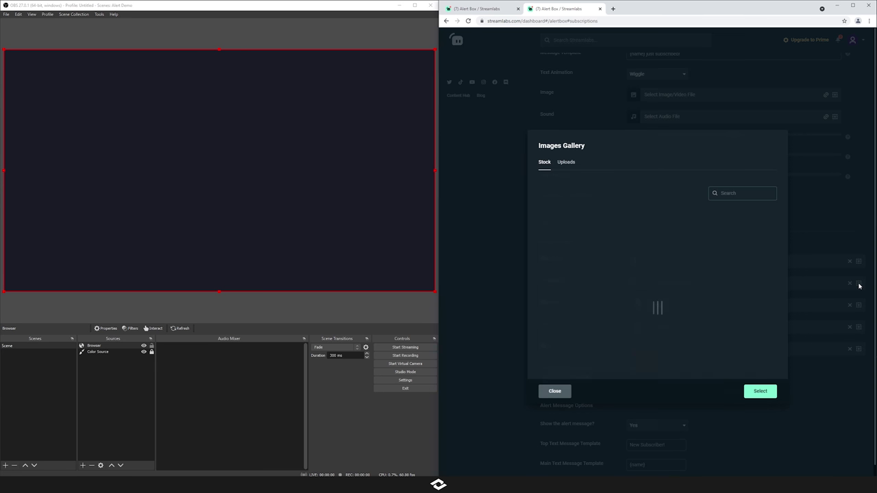
left_click(567, 163)
left_click(663, 218)
left_click(472, 55)
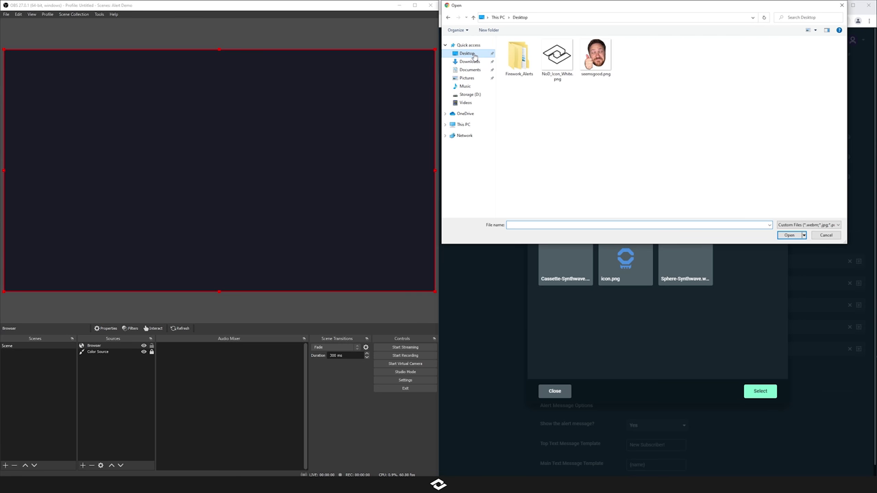
double_click(557, 59)
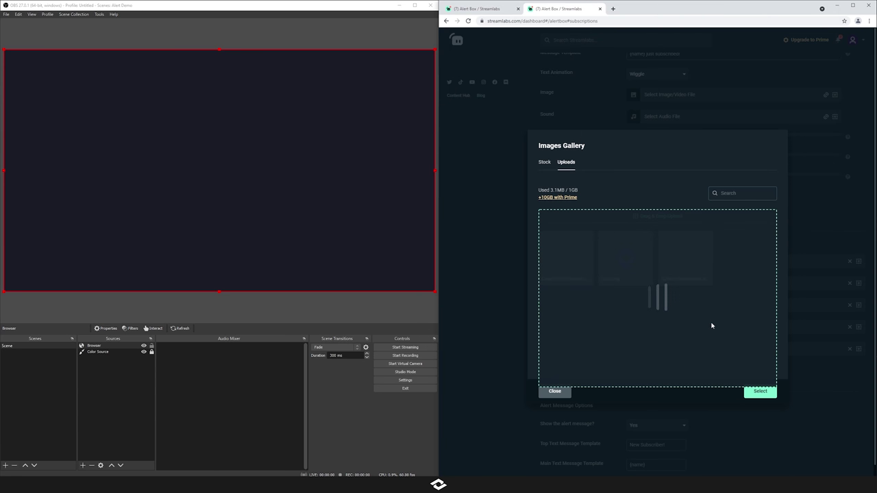
left_click(566, 258)
left_click(762, 392)
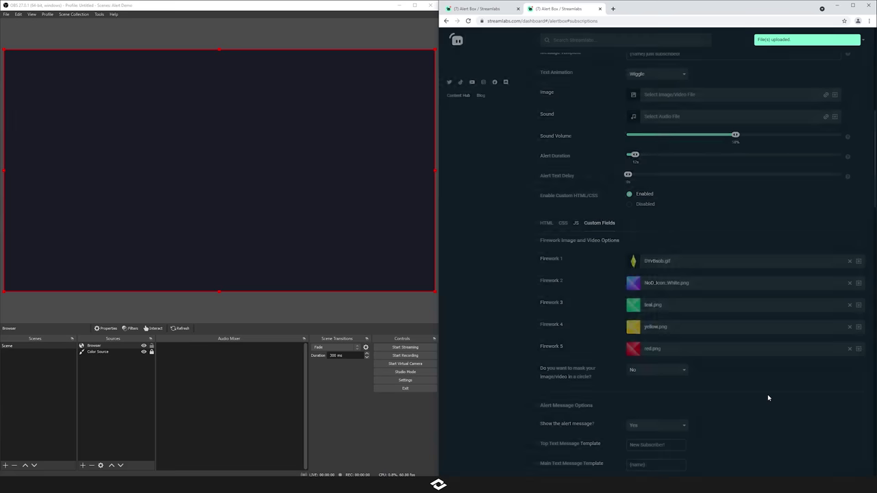
- Replace the teal Firework 3 image with seemsgood.png uploaded from the Desktop
left_click(850, 305)
left_click(719, 303)
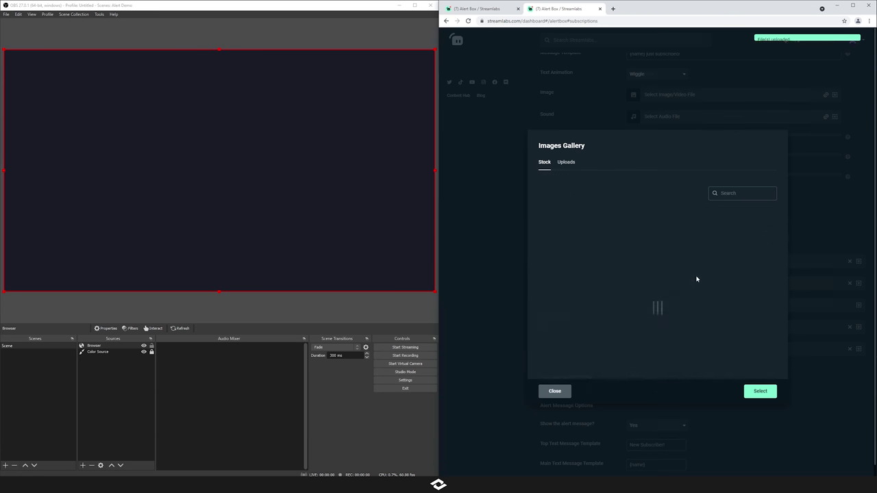
left_click(566, 162)
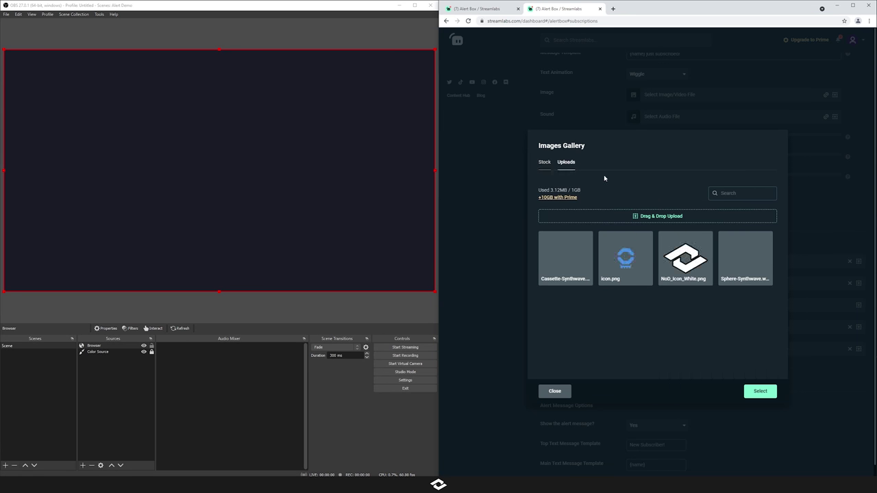
left_click(609, 218)
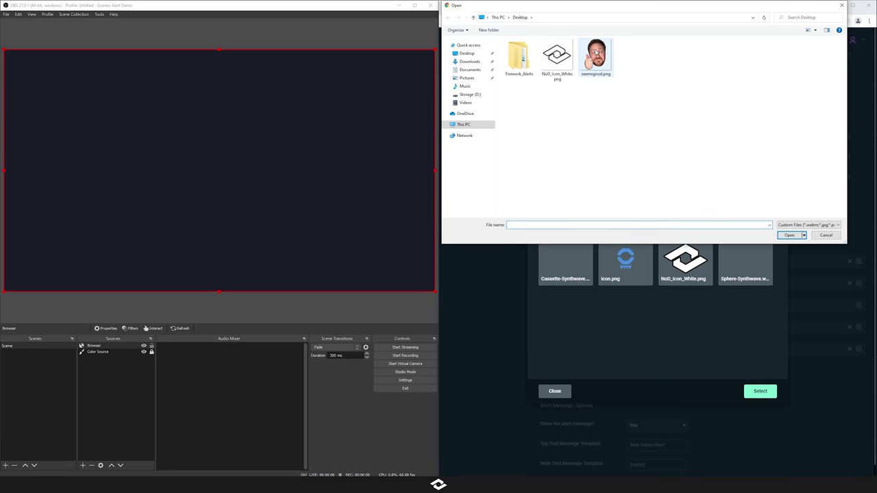
double_click(596, 53)
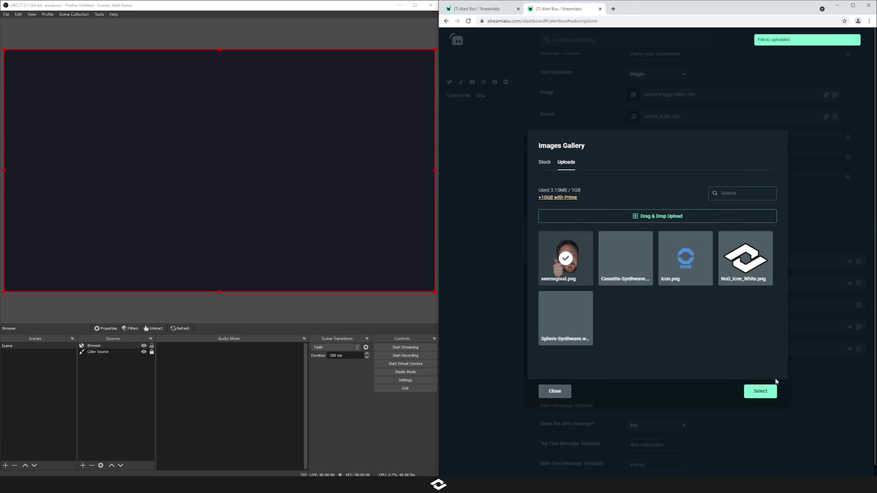
left_click(760, 391)
- Save the alert settings and fire a test subscription so the fireworks play in OBS
scroll(757, 392, "down", 10)
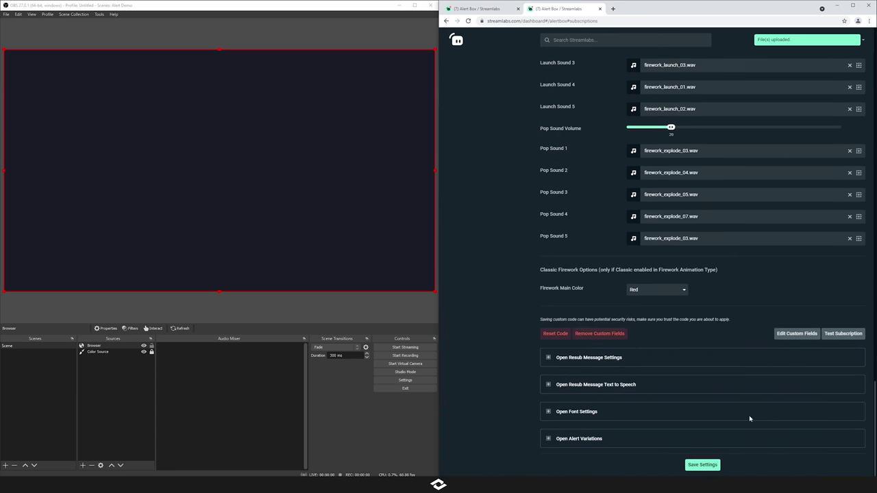
left_click(700, 464)
left_click(700, 465)
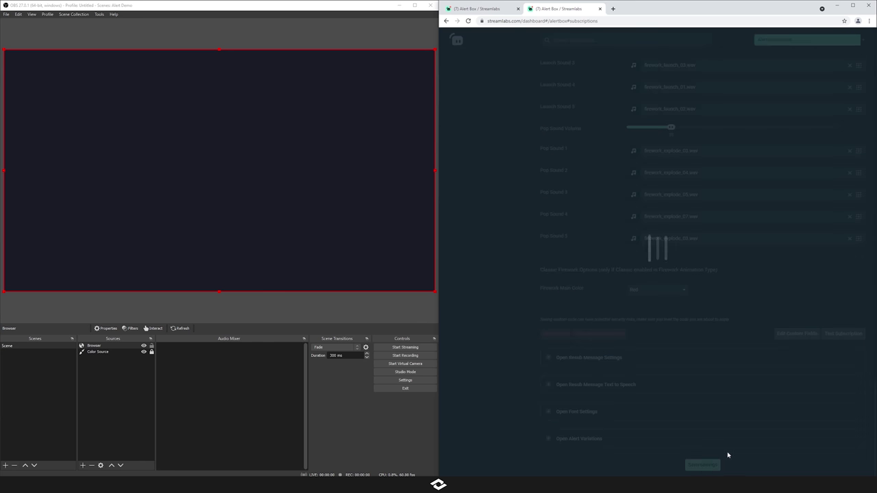
left_click(848, 333)
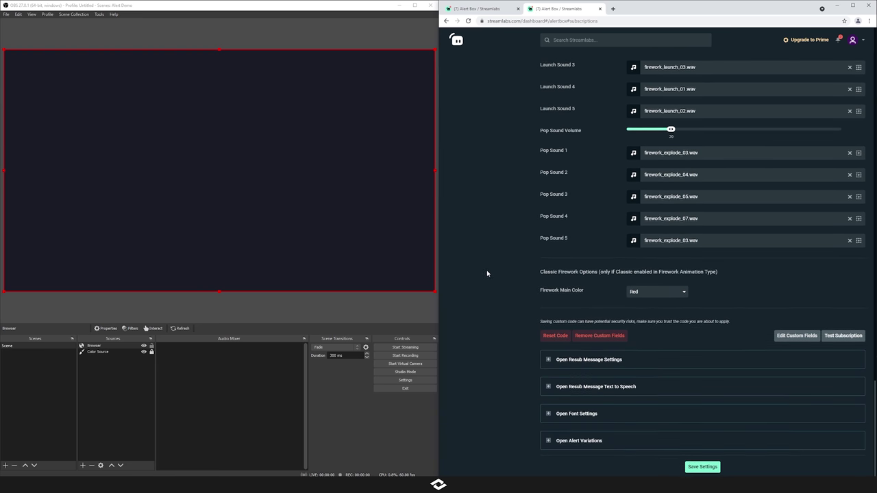
- Replace the Firework 4 image with the stock 5VrJE9S.gif
scroll(489, 341, "up", 4)
scroll(492, 352, "up", 3)
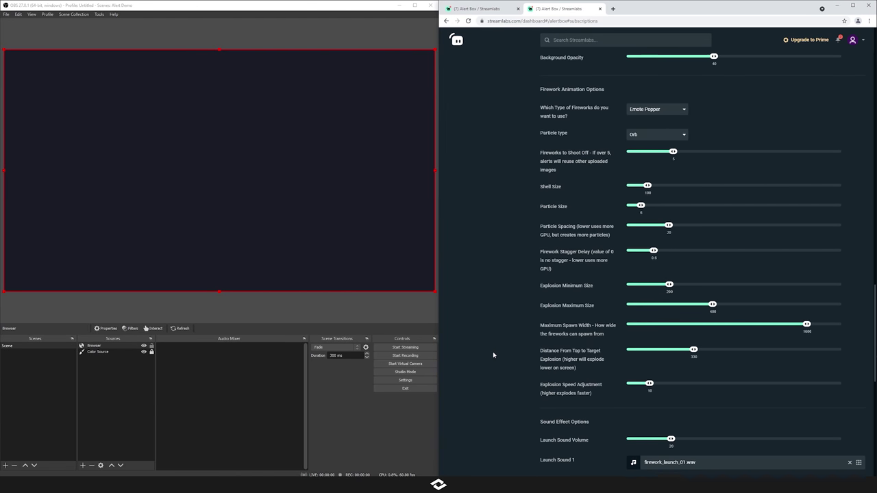
scroll(493, 351, "up", 10)
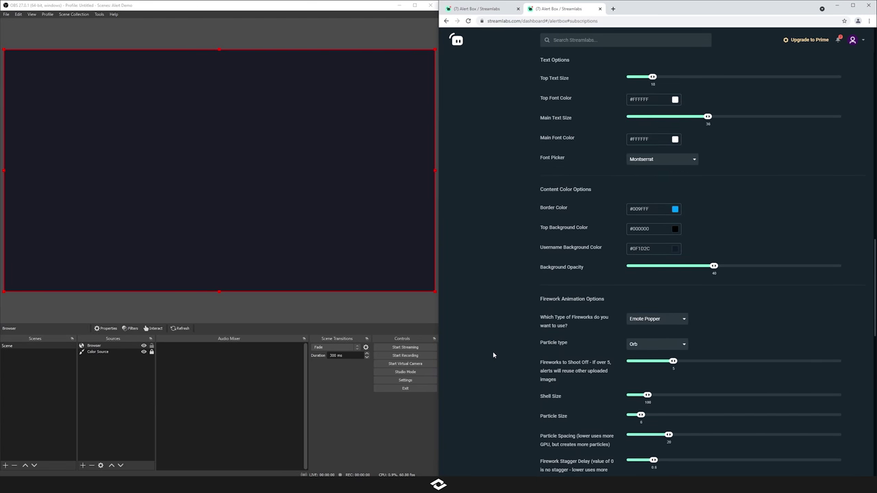
scroll(492, 364, "up", 1)
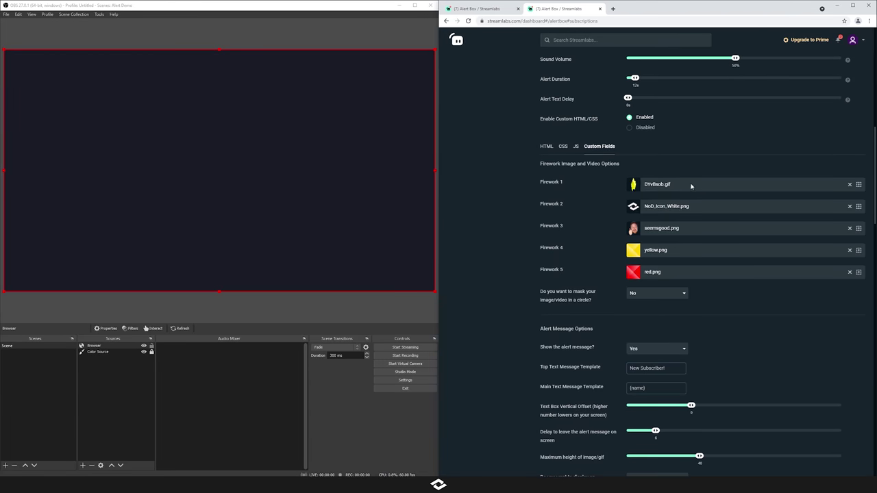
left_click(857, 251)
scroll(654, 306, "down", 2)
scroll(654, 306, "down", 1)
left_click(685, 311)
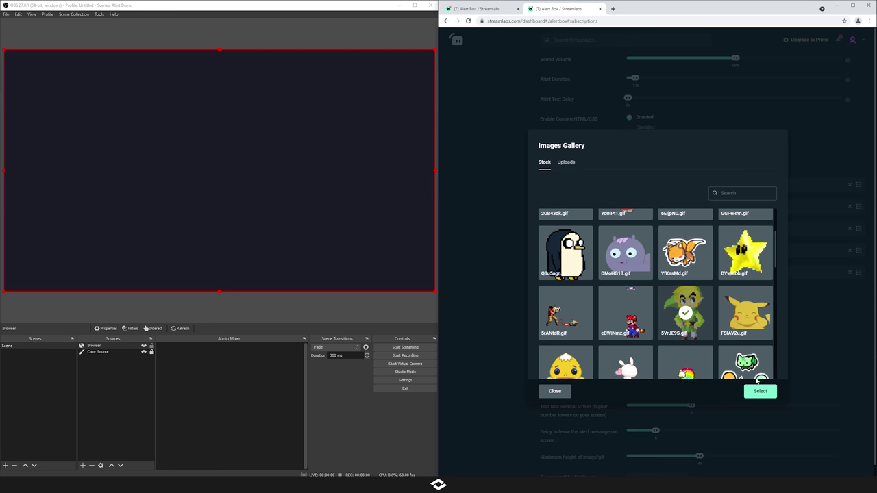
left_click(761, 391)
- Replace the Firework 5 image with the stock IprghJf.gif
left_click(857, 272)
scroll(659, 298, "down", 3)
scroll(659, 298, "down", 5)
left_click(745, 321)
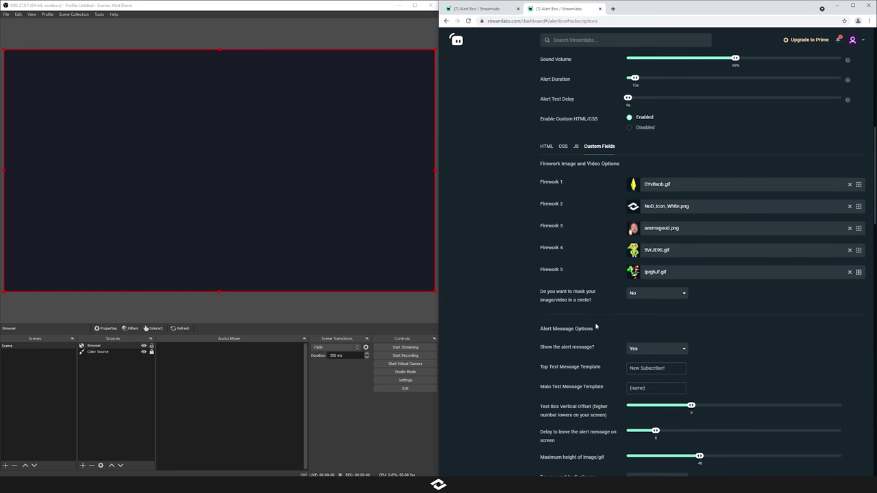
left_click(760, 392)
key("ctrl+plus")
key("ctrl+plus")
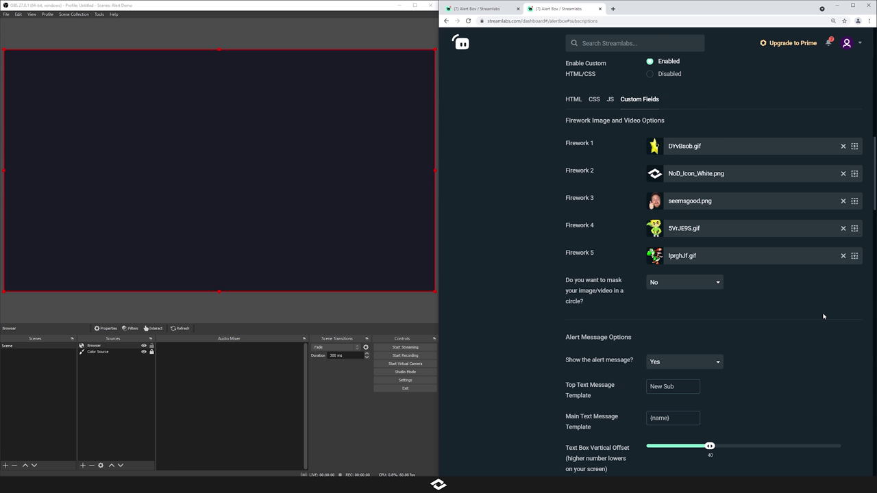
key("ctrl+0")
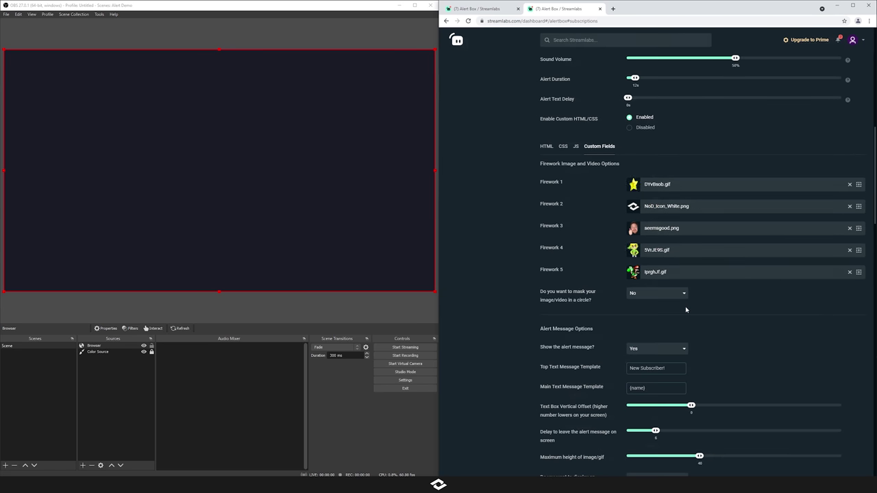
left_click(645, 297)
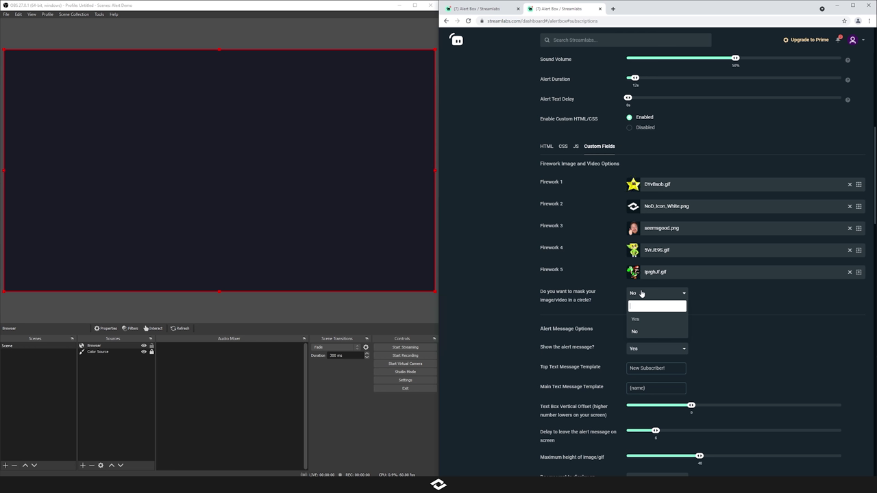
left_click(755, 283)
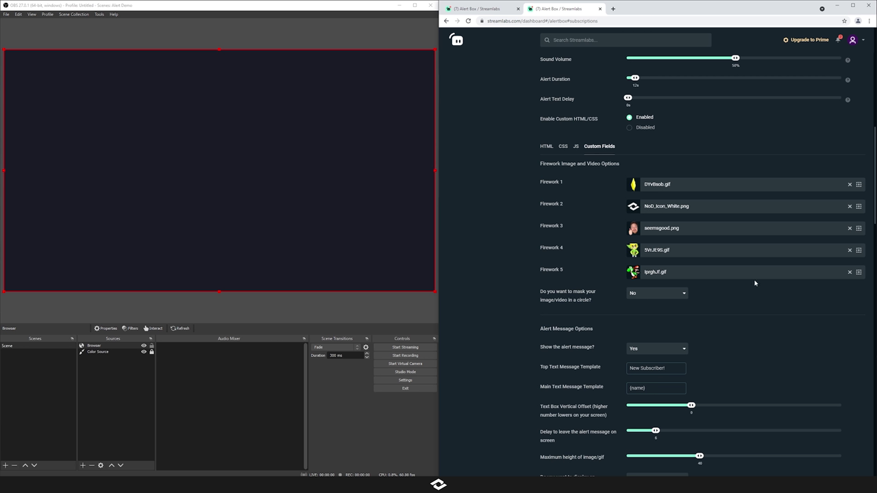
scroll(753, 294, "up", 2)
scroll(753, 299, "up", 3)
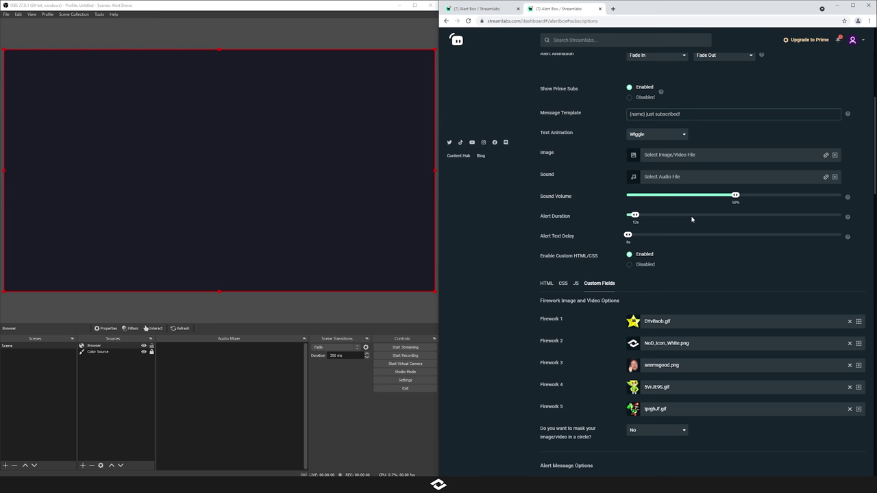
scroll(675, 215, "up", 1)
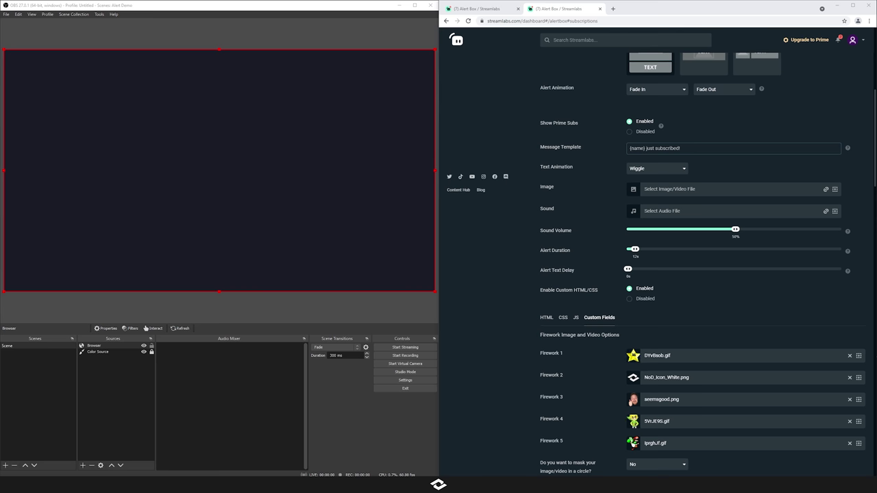
scroll(574, 413, "down", 3)
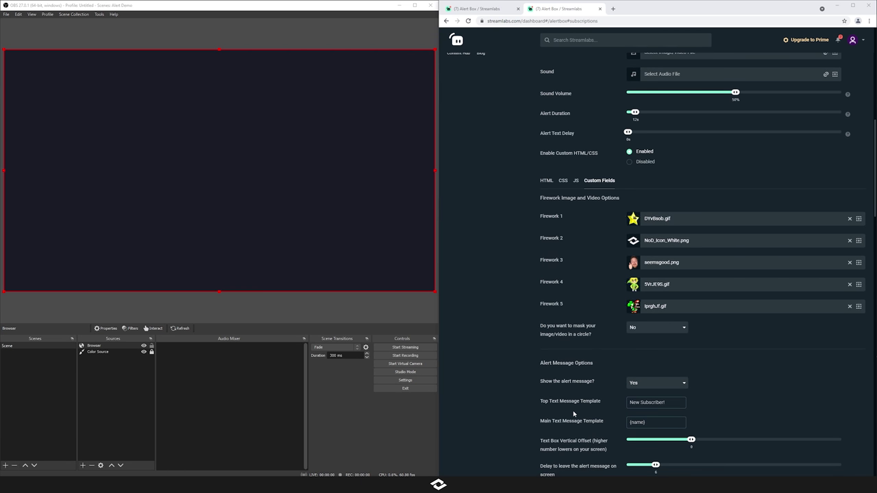
scroll(573, 411, "down", 2)
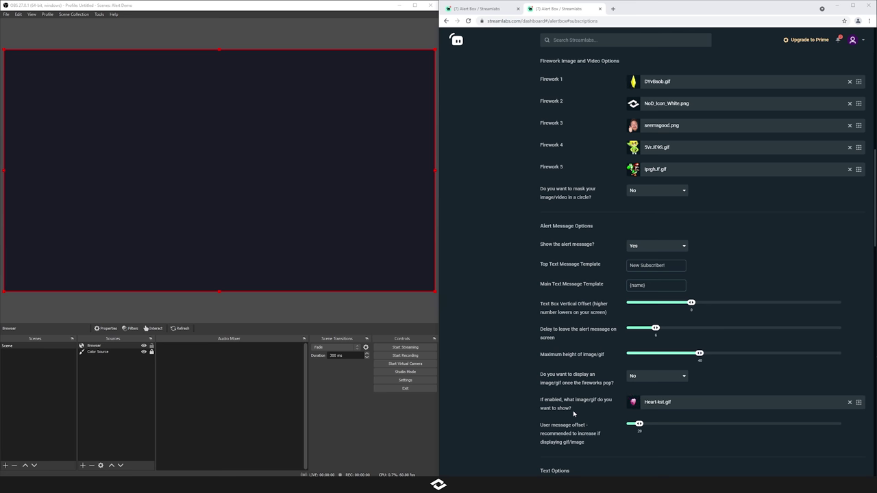
scroll(593, 242, "up", 2)
scroll(584, 297, "down", 1)
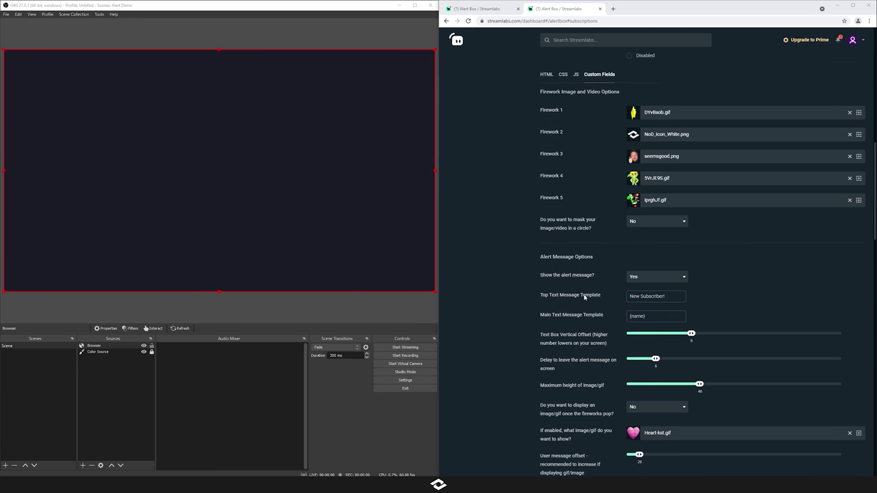
scroll(583, 297, "down", 1)
scroll(584, 297, "down", 1)
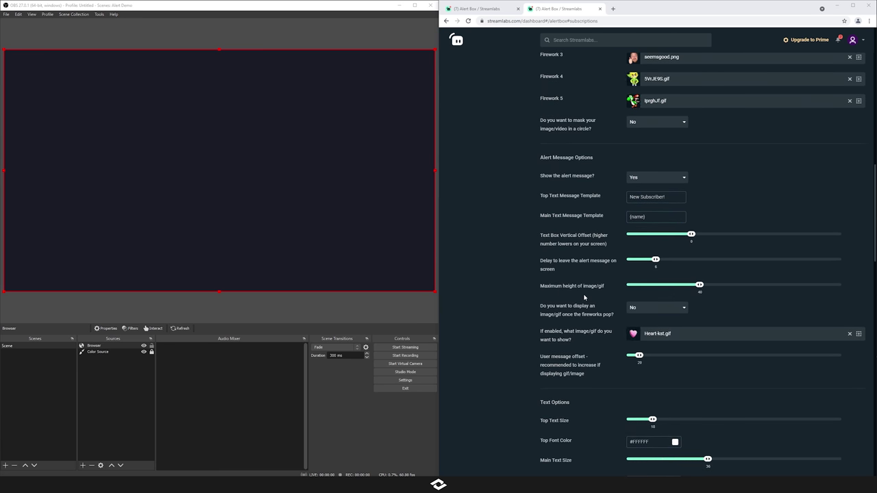
scroll(565, 298, "up", 5)
scroll(570, 297, "up", 3)
- Send another test subscription alert and keep the alert message shown
left_click(603, 126)
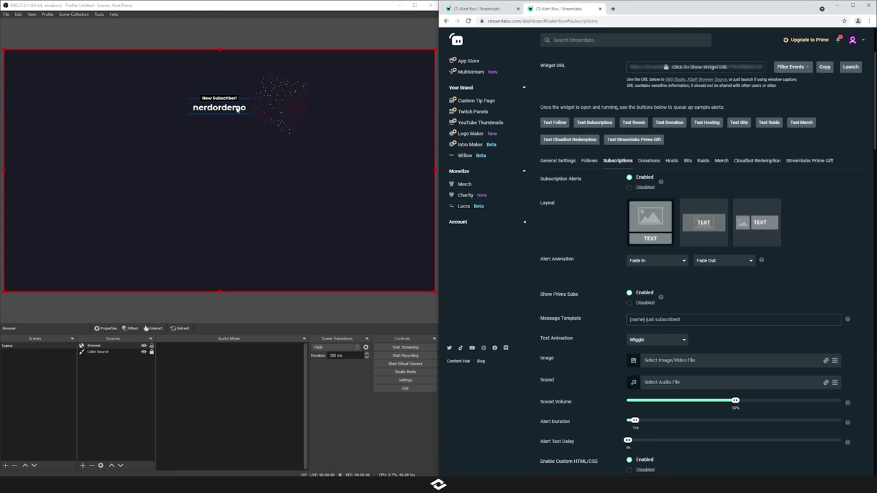
scroll(544, 286, "down", 6)
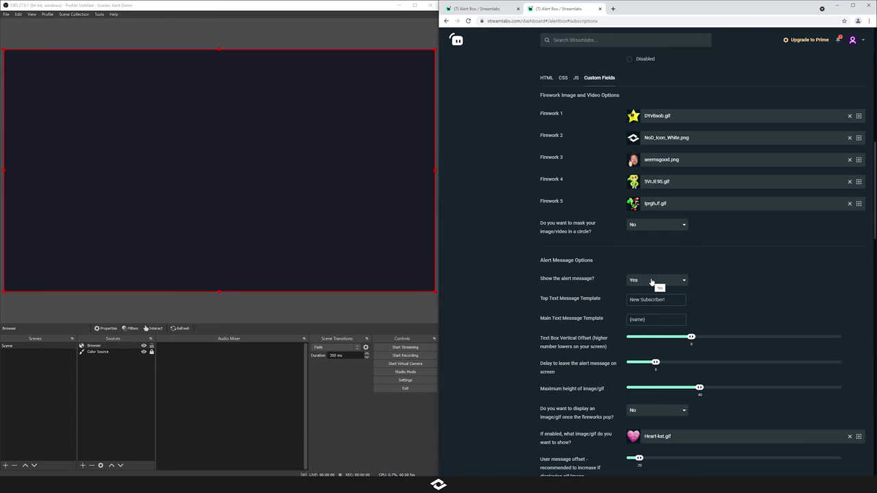
left_click(651, 281)
left_click(651, 281)
- Edit the message templates so the top text reads 'New Sub' and the main text '{name}'
left_click_drag(665, 299, 617, 301)
type("New")
left_click_drag(659, 315, 612, 302)
key("ctrl+c")
key("BackSpace")
left_click(656, 319)
key("ctrl+v")
left_click_drag(650, 300, 615, 302)
key("ctrl+x")
left_click(664, 320)
key("ctrl+v")
left_click_drag(649, 320, 620, 320)
key("BackSpace")
key("ctrl+v")
left_click(630, 319)
scroll(577, 355, "down", 1)
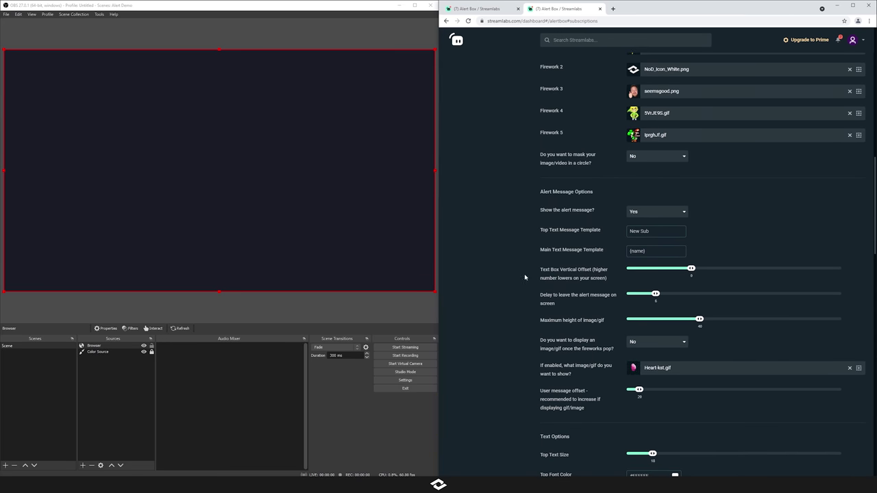
- Zoom the page to 125% and raise the text box vertical offset to 600
key("ctrl+plus")
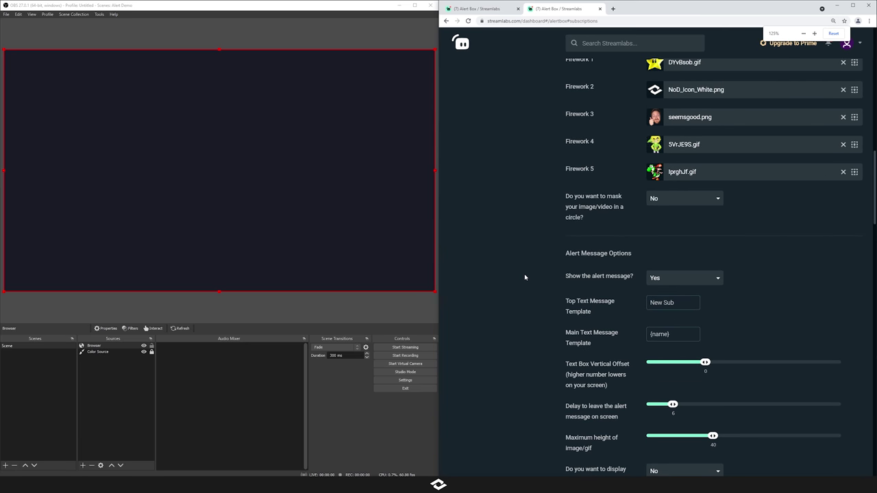
key("ctrl+plus")
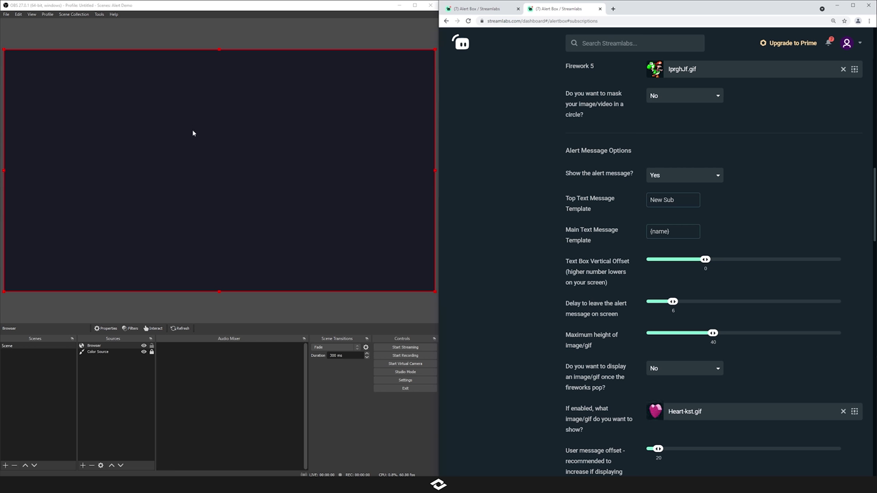
left_click_drag(708, 264, 777, 266)
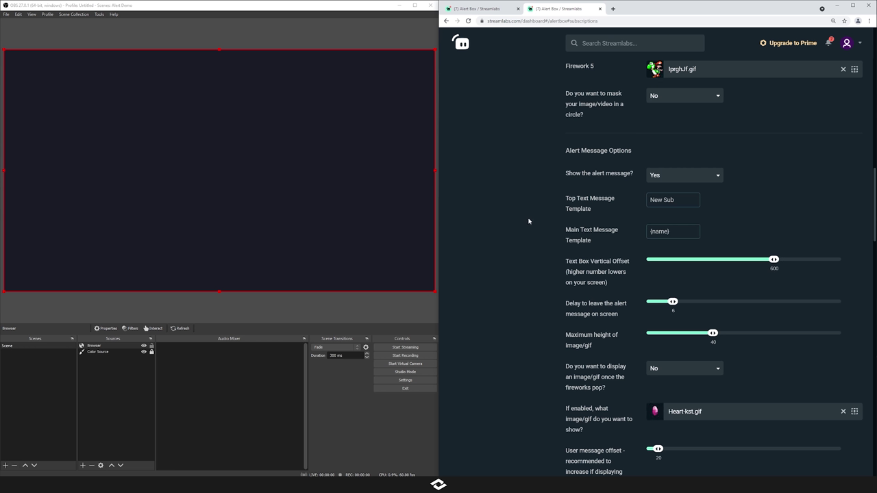
- Save the settings and send a test subscription alert to the OBS preview
scroll(712, 308, "down", 10)
left_click(710, 463)
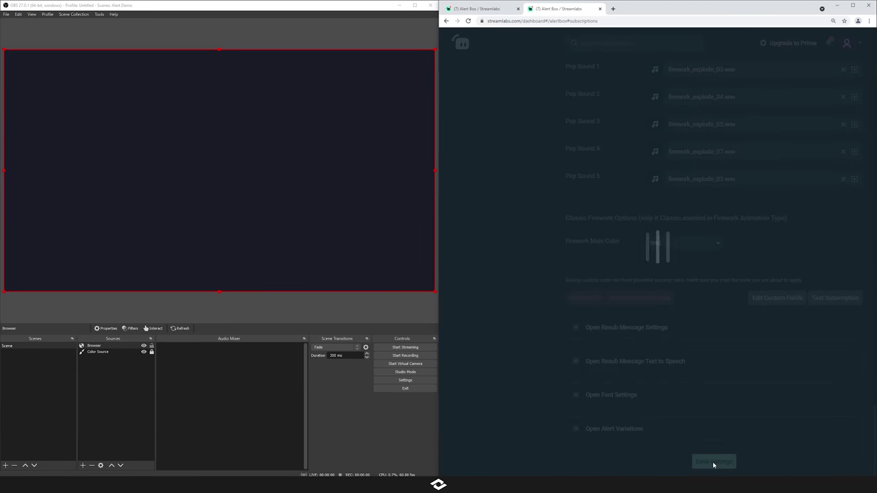
left_click(713, 462)
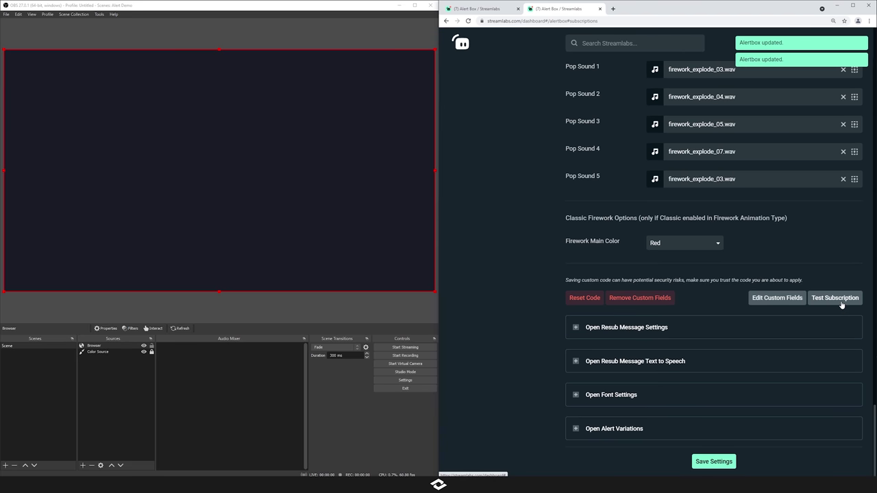
left_click(842, 302)
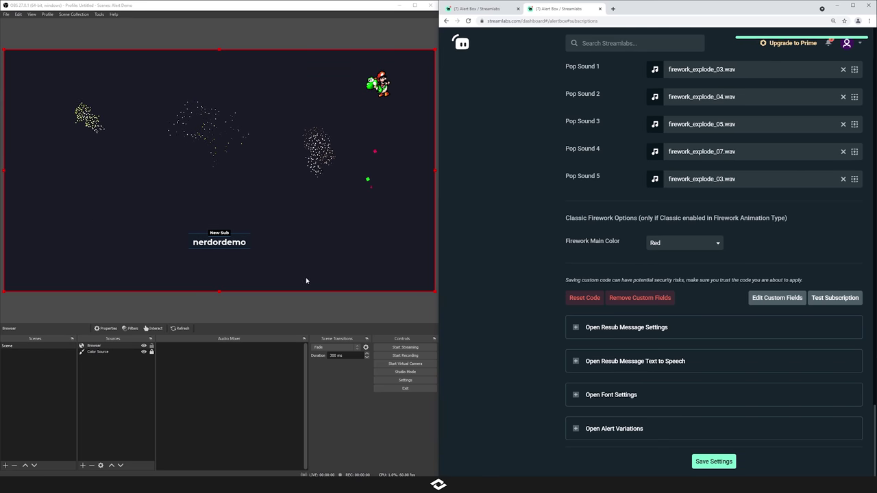
scroll(507, 261, "up", 15)
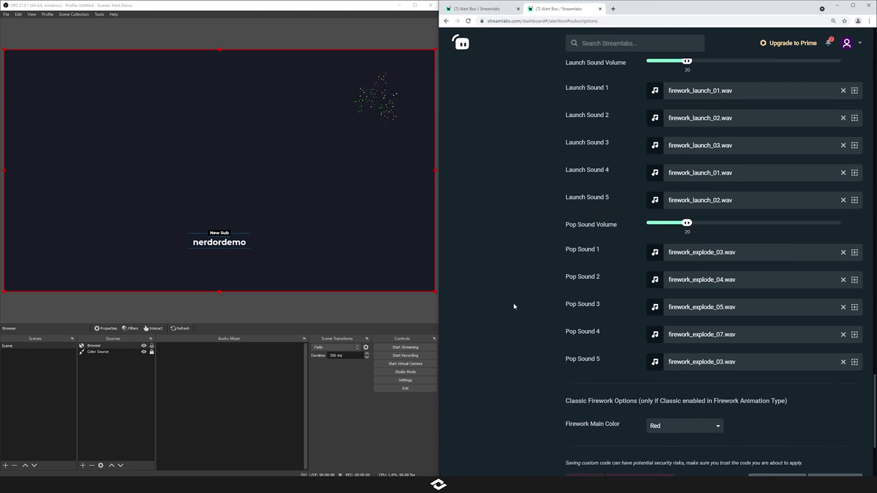
scroll(527, 342, "up", 7)
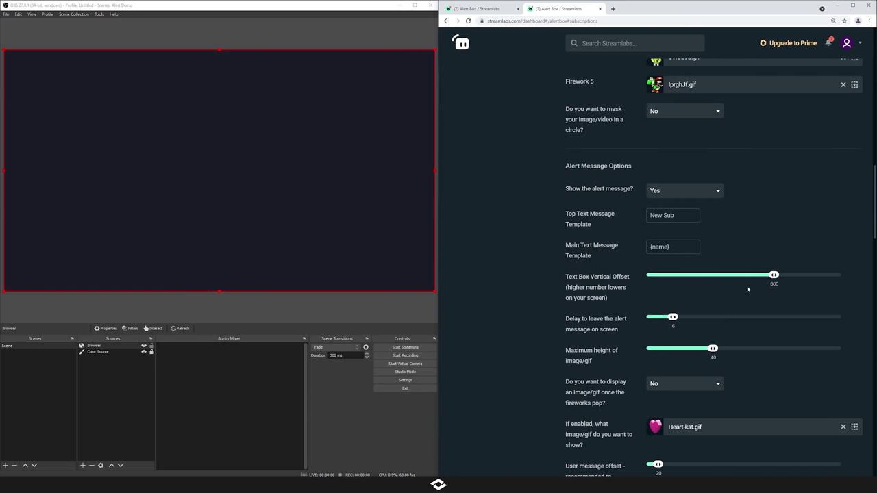
- Drag the Text Box Vertical Offset slider from 600 down to 40
left_click_drag(774, 277, 710, 317)
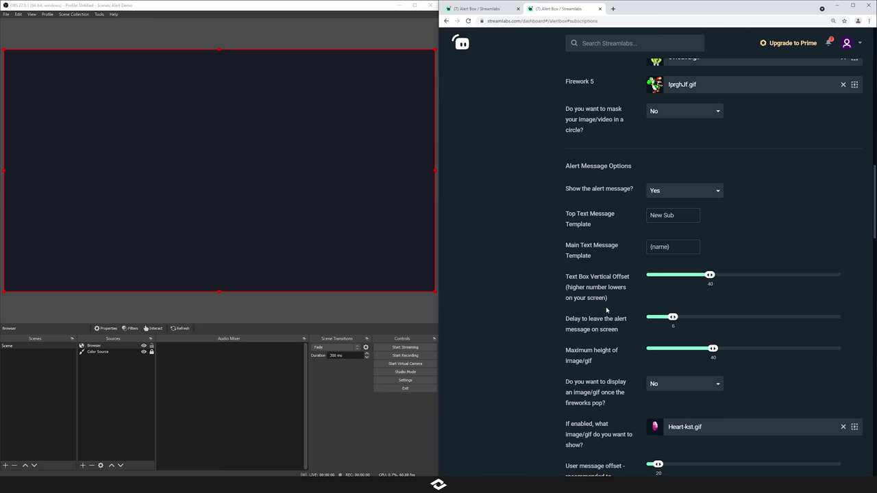
scroll(622, 258, "down", 2)
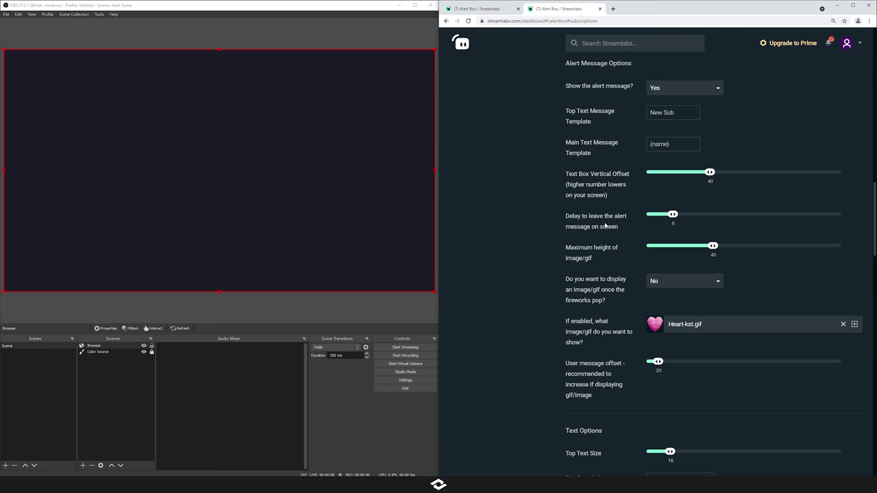
scroll(606, 227, "down", 1)
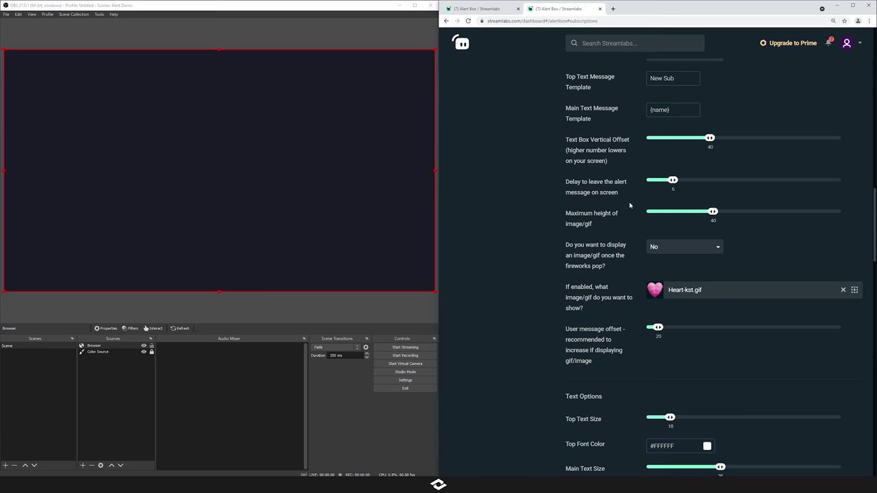
- Set the image-after-pop option to Yes, keeping Heart-kst.gif from the Images Gallery
scroll(595, 246, "up", 9)
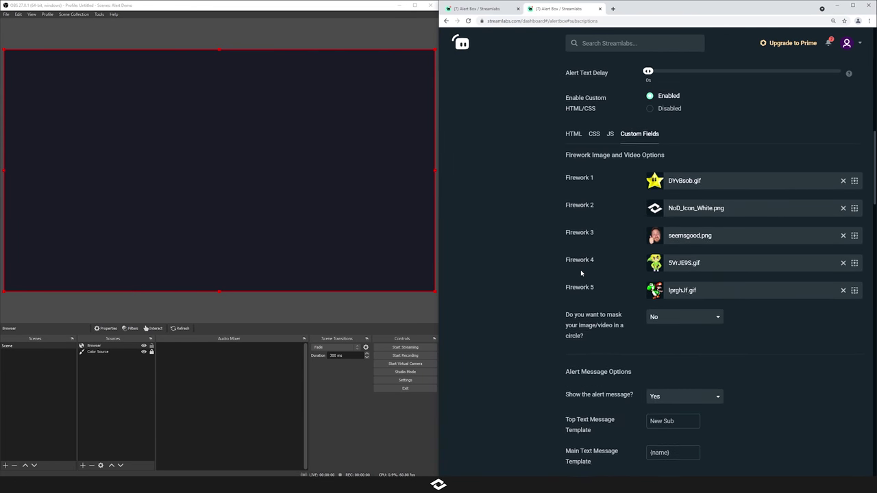
scroll(548, 354, "down", 9)
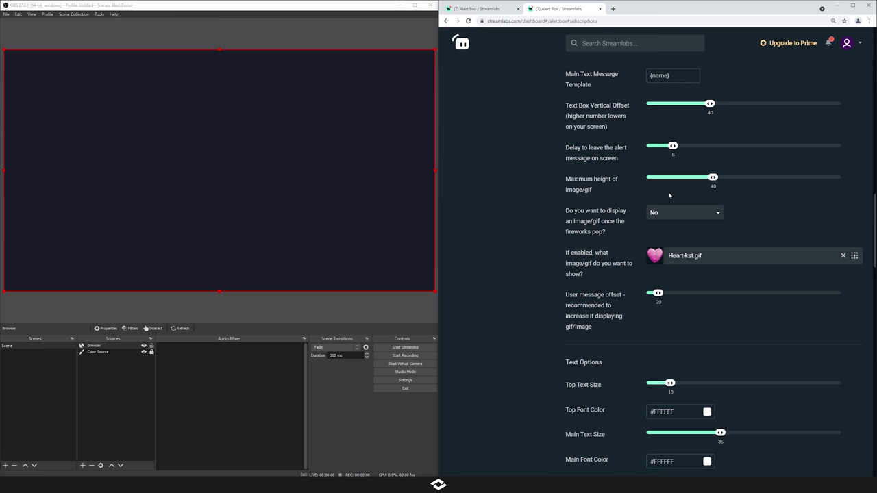
left_click(675, 214)
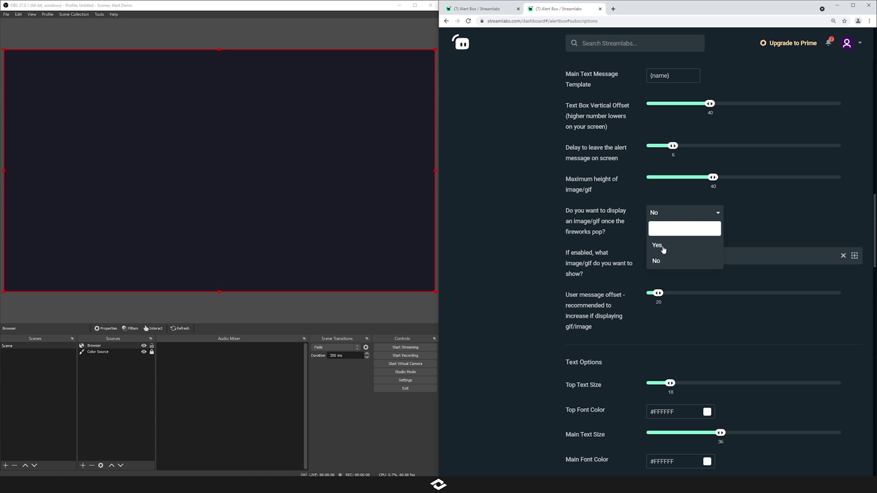
left_click(658, 245)
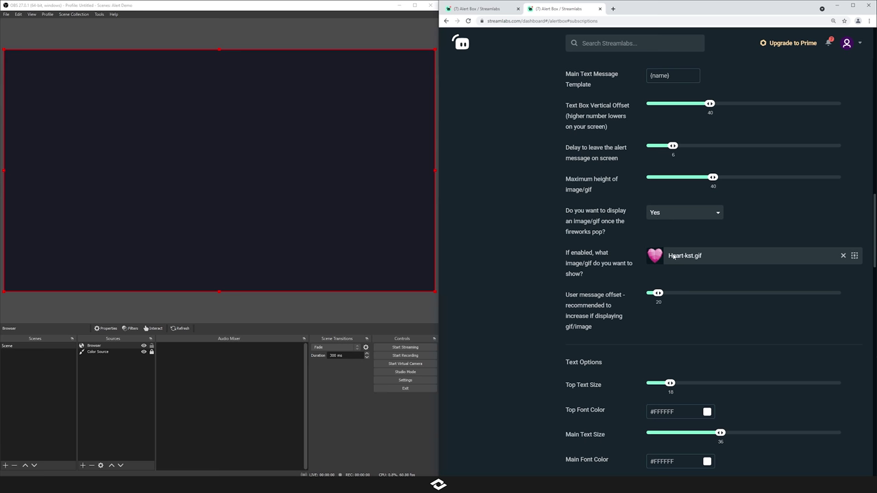
left_click(855, 255)
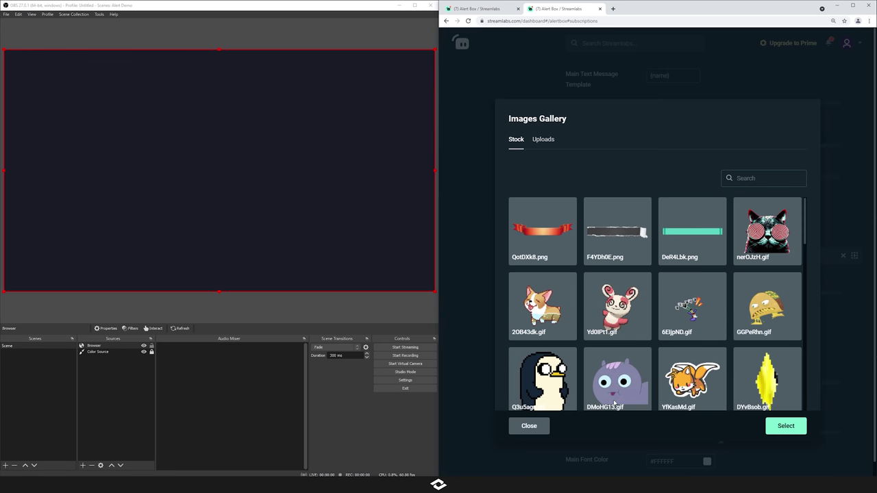
left_click(528, 426)
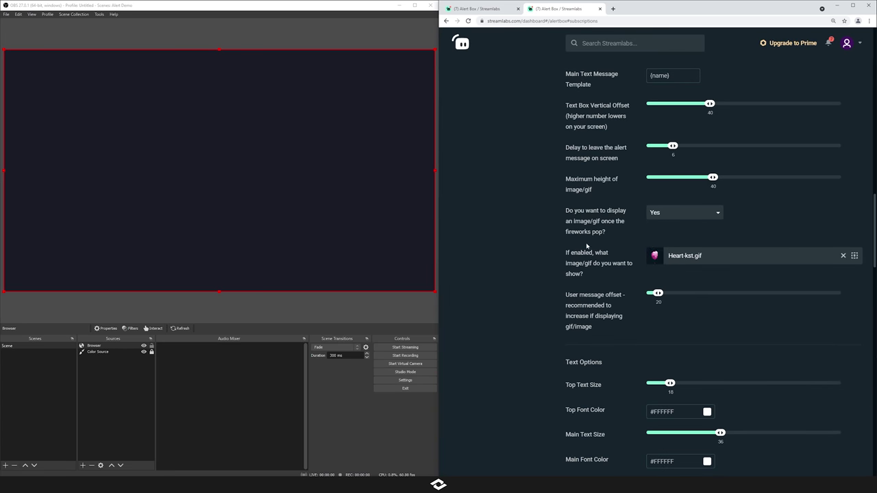
scroll(554, 351, "down", 5)
scroll(554, 350, "down", 15)
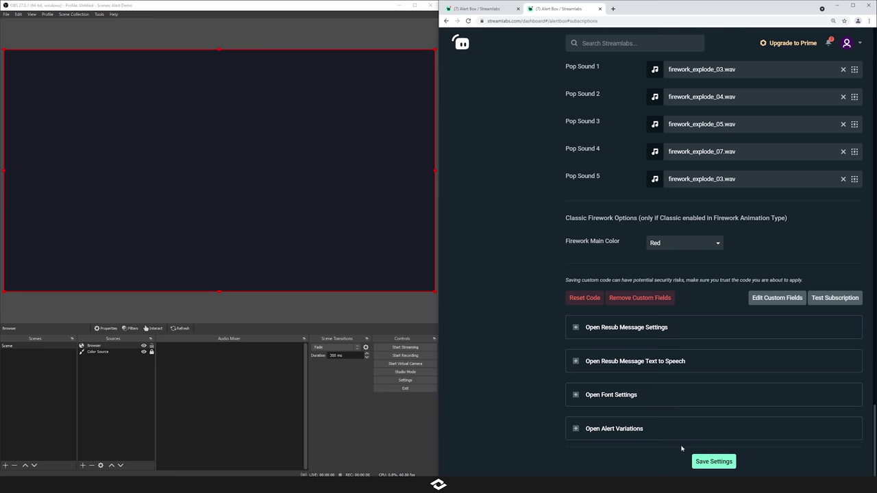
- Save the settings, send a test subscription alert, then return to the Text Options section
left_click(713, 462)
left_click(713, 462)
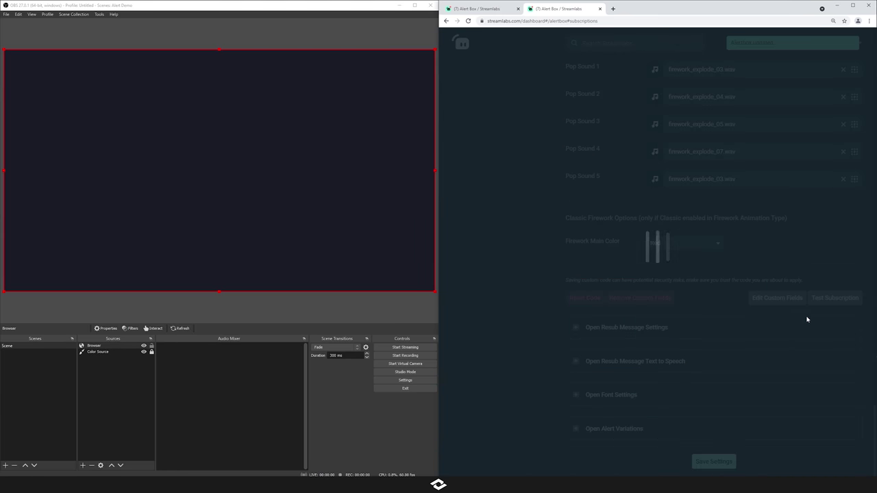
left_click(834, 298)
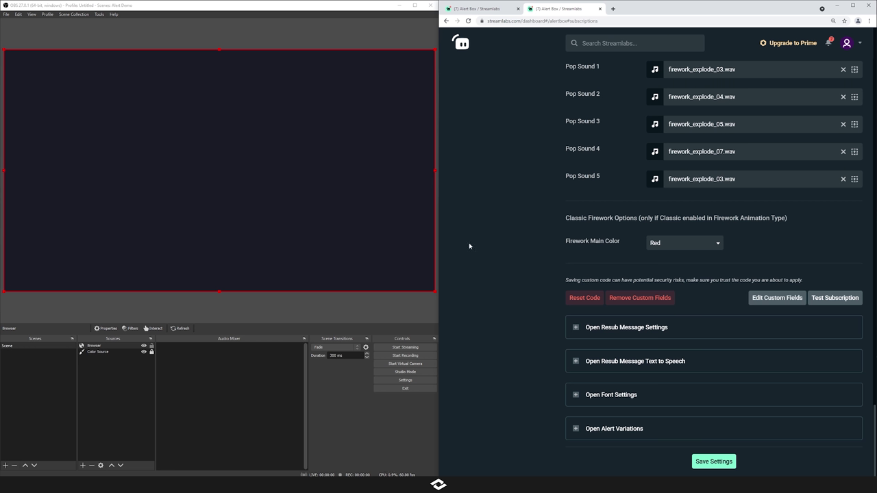
scroll(504, 315, "up", 8)
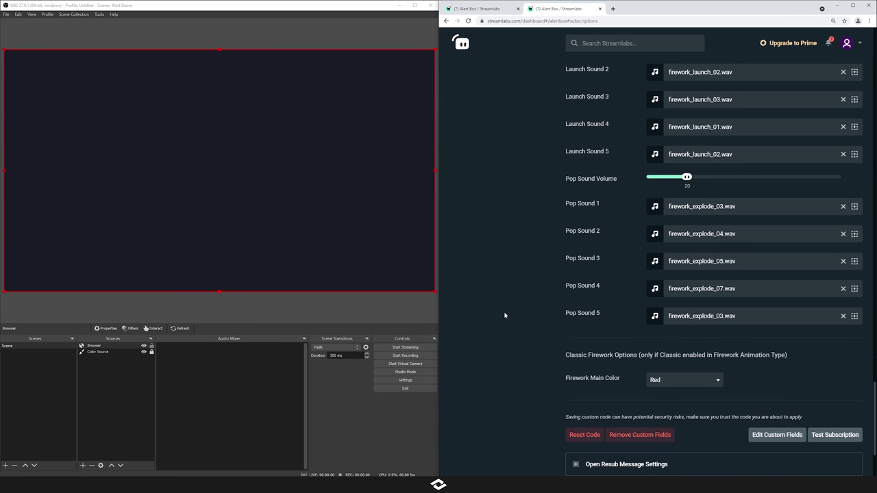
scroll(505, 317, "up", 5)
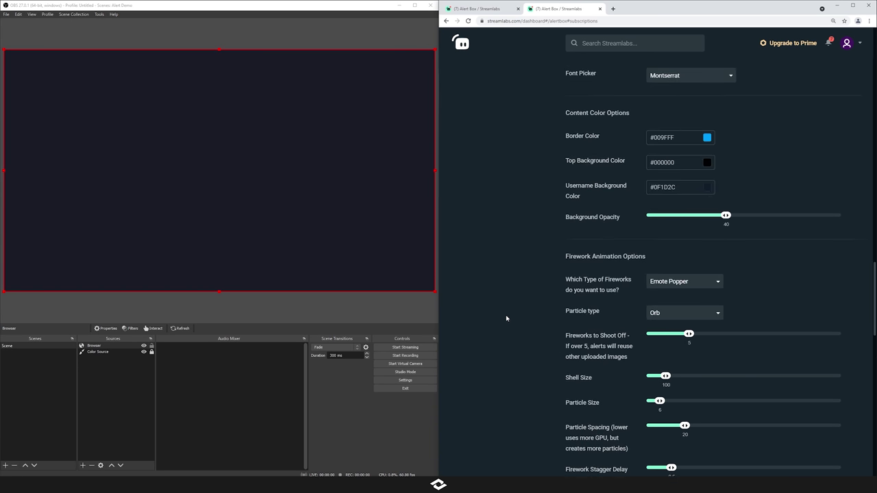
scroll(507, 318, "up", 3)
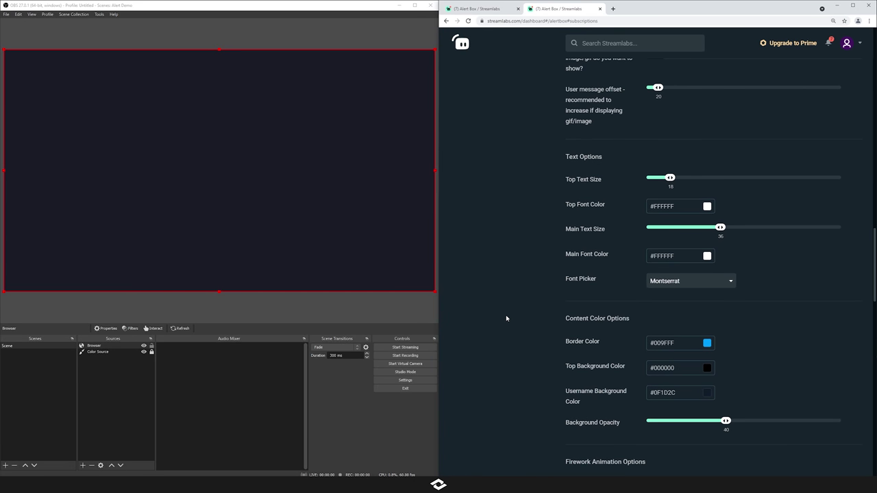
scroll(506, 318, "up", 3)
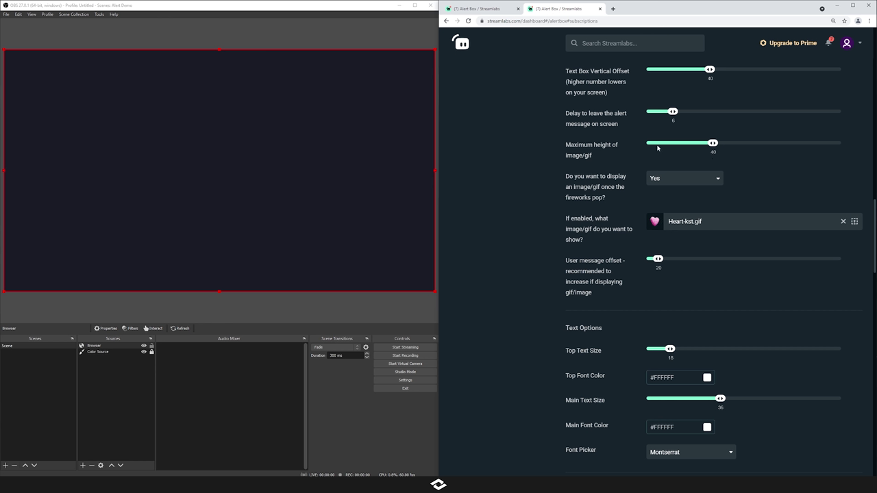
scroll(607, 341, "up", 1)
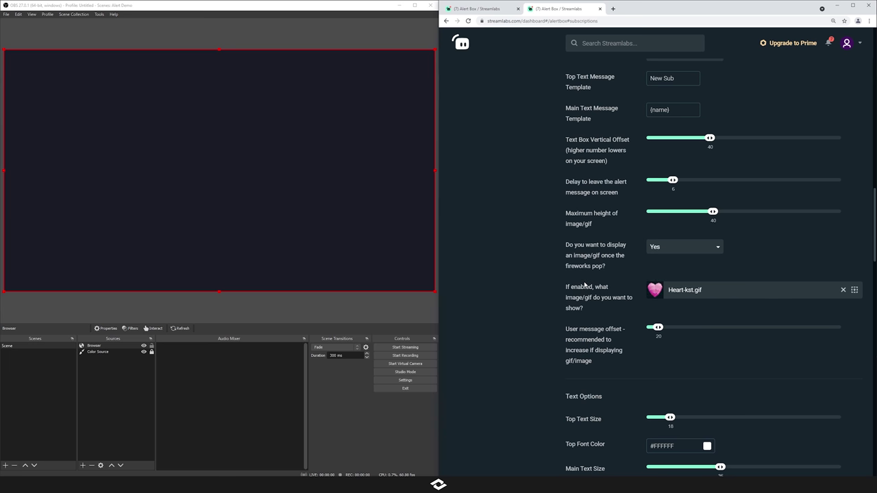
scroll(579, 291, "down", 1)
scroll(577, 293, "down", 3)
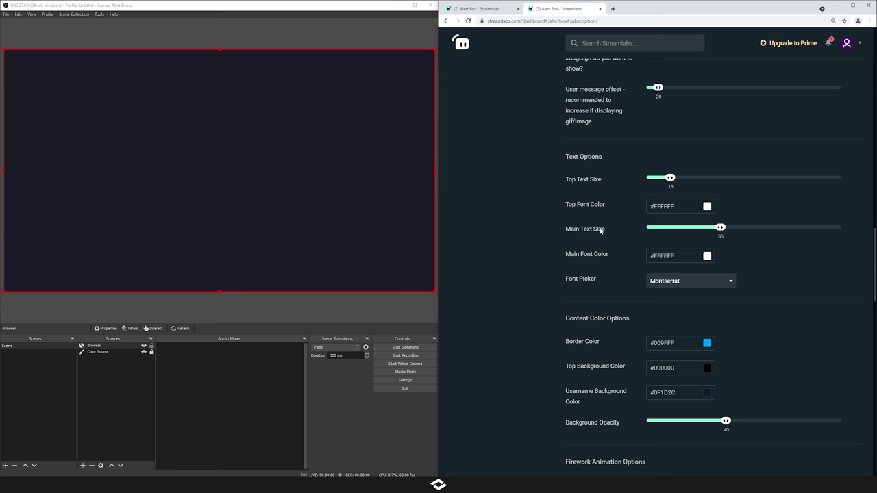
- Make the top and main text red #FF0000 and enlarge them to sizes 26 and 46
left_click(708, 207)
left_click_drag(689, 223, 773, 194)
left_click(773, 194)
left_click(708, 257)
left_click_drag(716, 278, 766, 244)
left_click(766, 245)
left_click_drag(670, 179, 690, 183)
left_click_drag(723, 232, 749, 232)
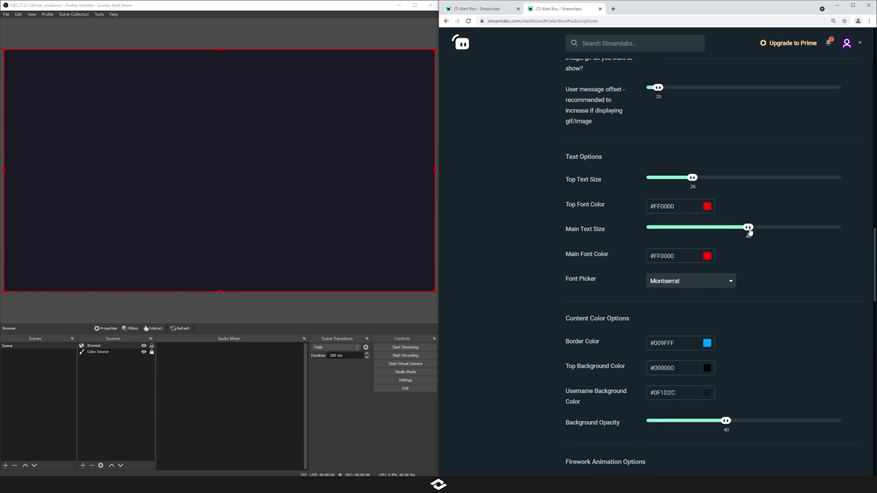
- Switch the font to Lobster Two, then save and send a test subscription alert
left_click(700, 283)
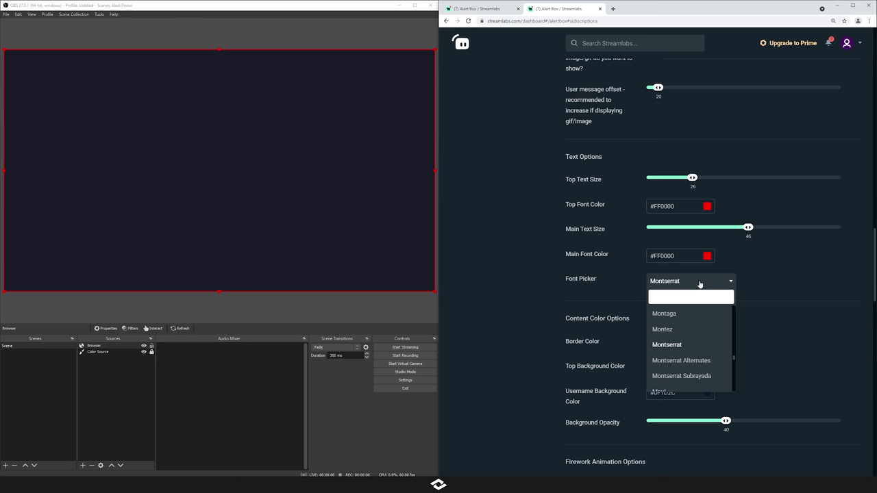
type("lob")
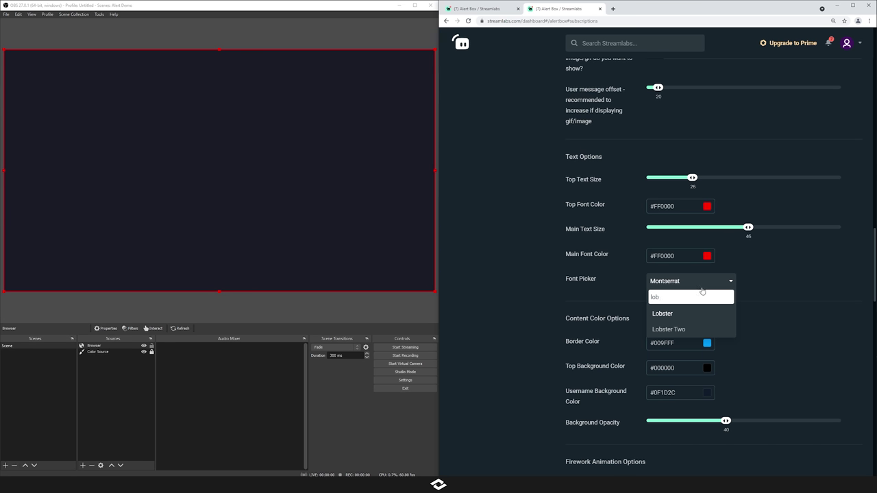
left_click(678, 329)
scroll(738, 449, "down", 15)
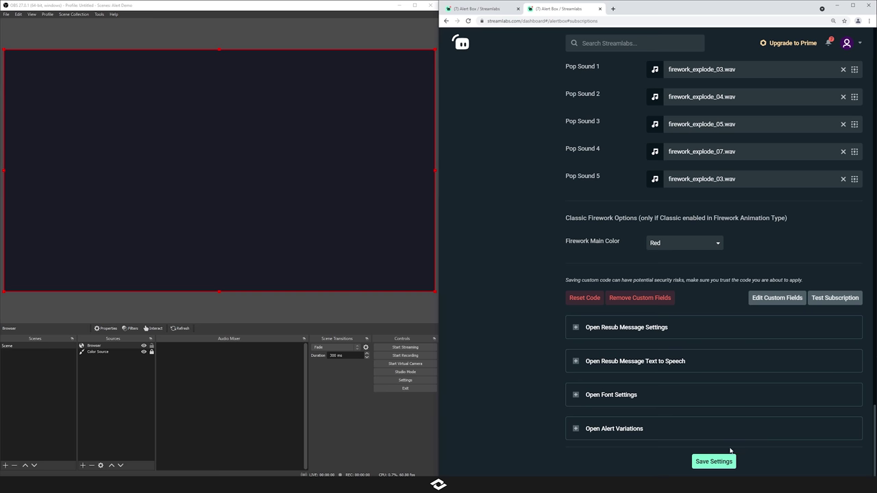
left_click(714, 462)
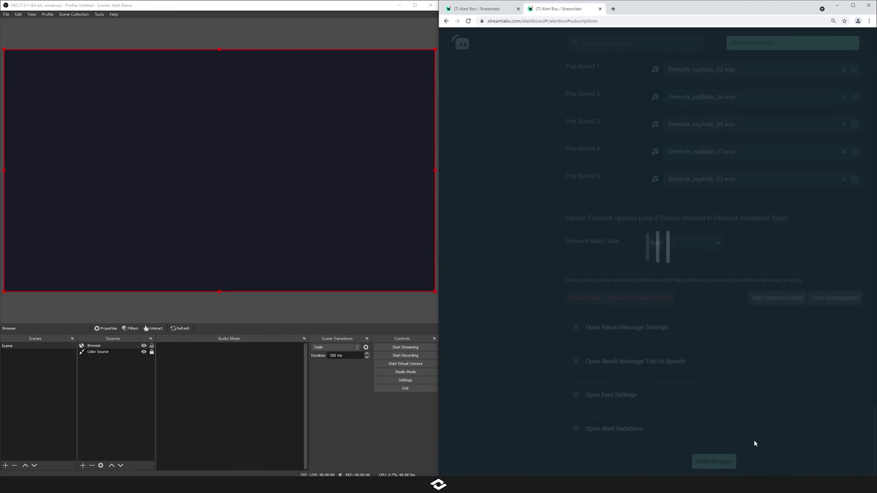
left_click(834, 304)
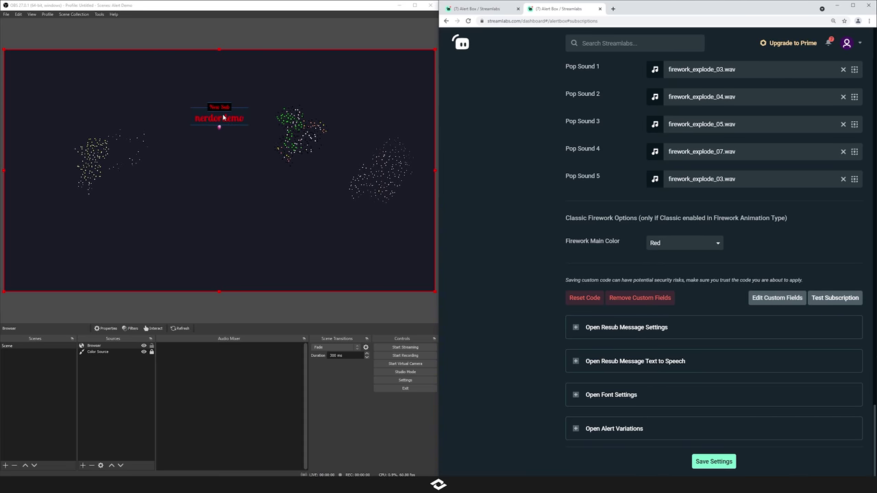
- Search 'mont' in the Font Picker and set the alert font to Montserrat
scroll(521, 317, "up", 5)
scroll(521, 317, "up", 8)
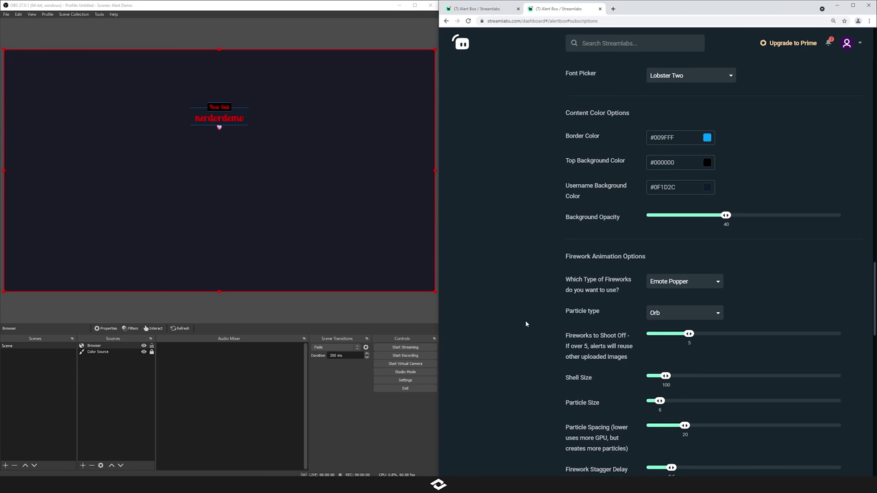
scroll(527, 324, "up", 2)
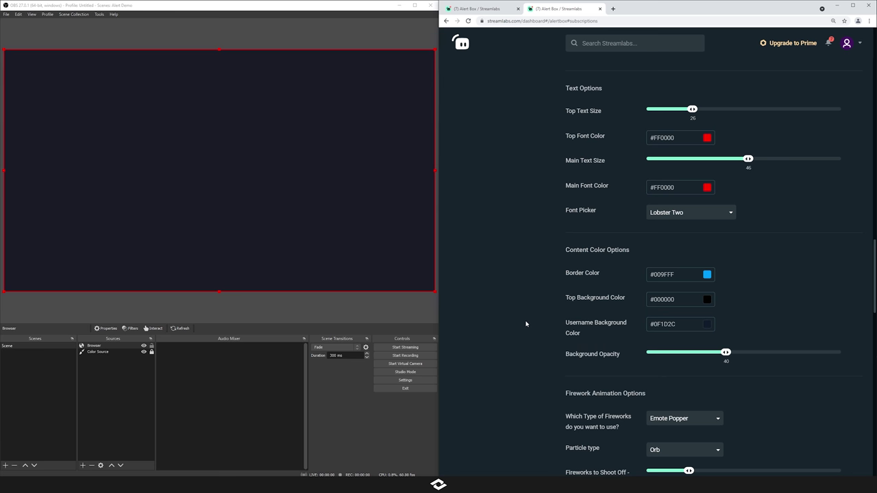
left_click(692, 213)
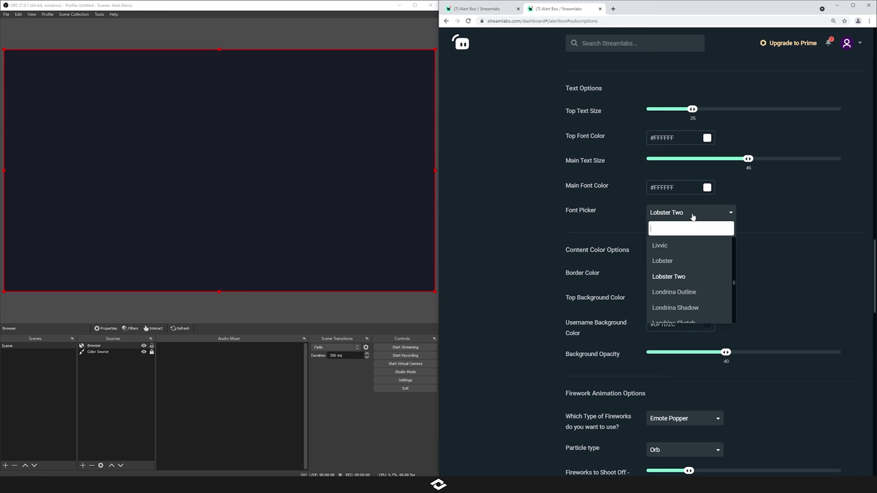
type("mont")
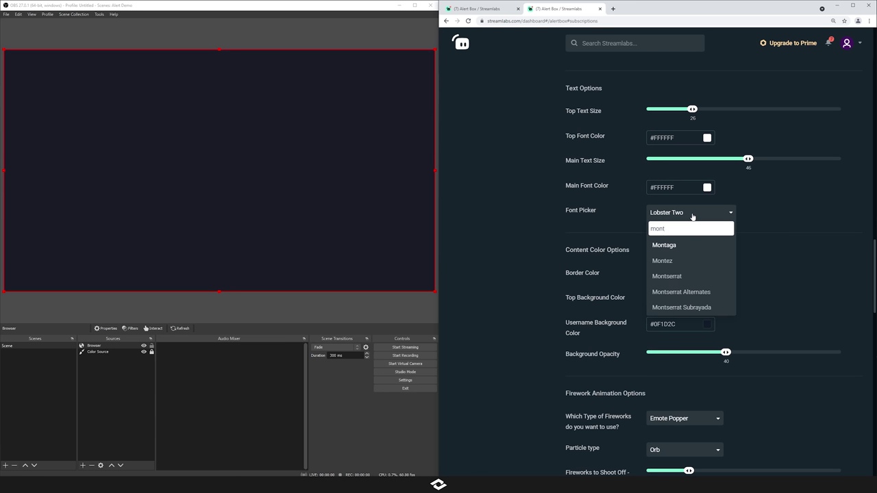
left_click(706, 276)
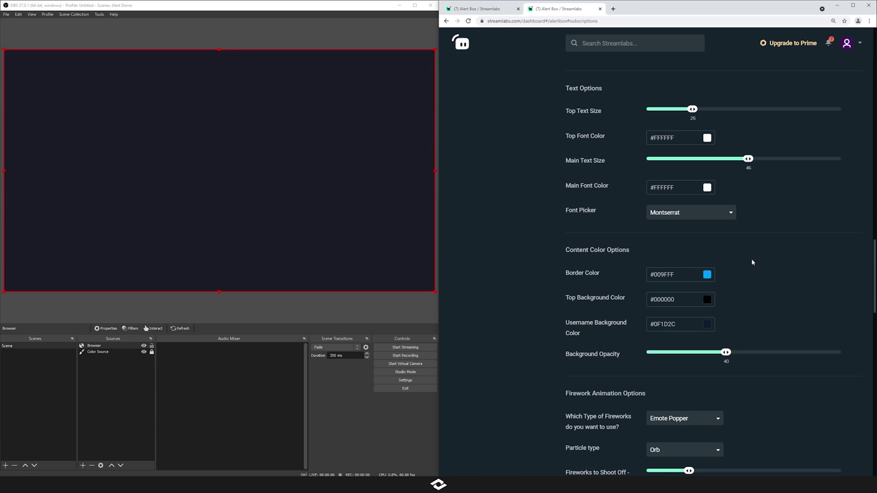
scroll(751, 262, "down", 1)
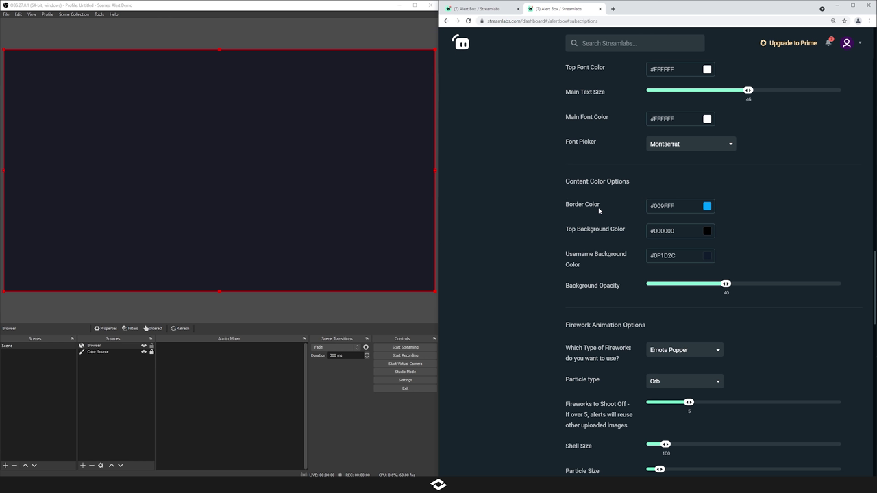
- Set the border colour to red and the top background colour to white
left_click(709, 207)
left_click(720, 229)
left_click(776, 209)
left_click(707, 231)
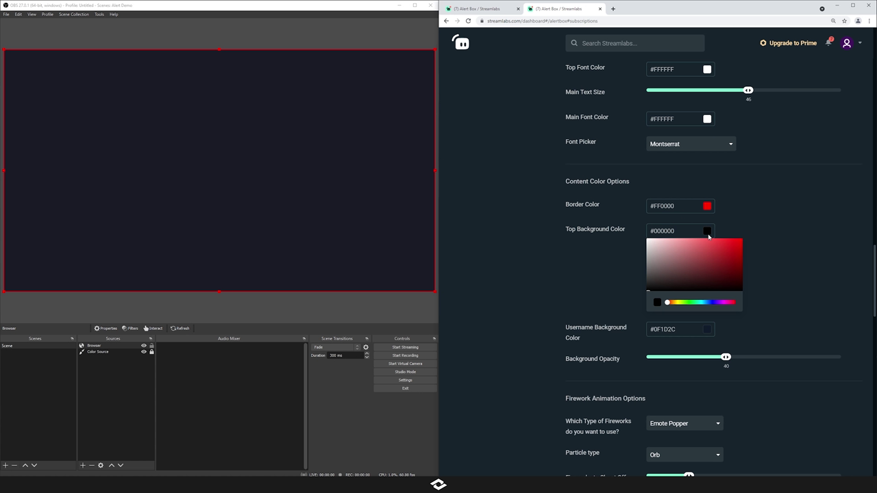
left_click(650, 241)
left_click(715, 224)
- Make the username background black, raise background opacity to 100, then save and test
scroll(753, 228, "down", 1)
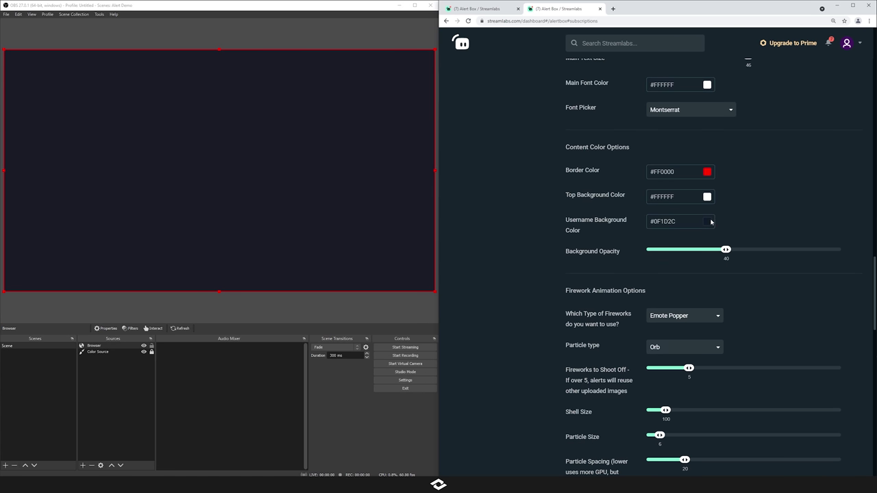
left_click(709, 224)
left_click(651, 281)
left_click(707, 221)
left_click_drag(727, 250, 845, 251)
scroll(808, 168, "down", 15)
left_click(722, 464)
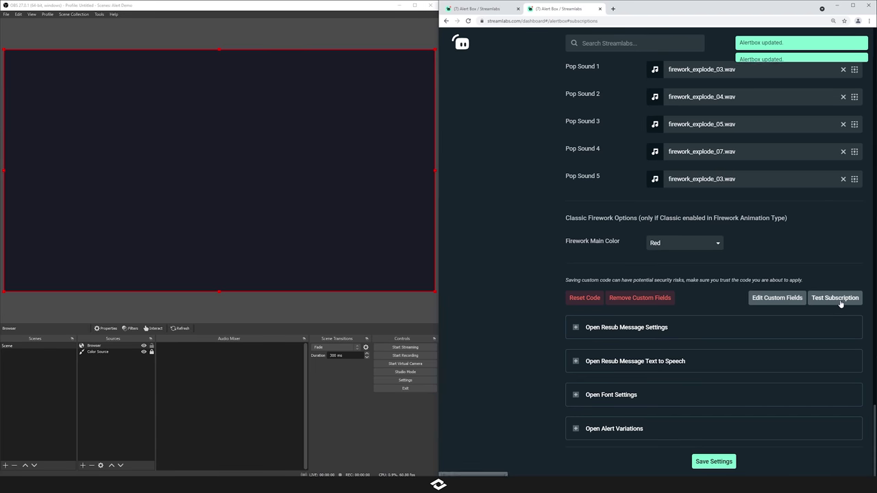
left_click(840, 302)
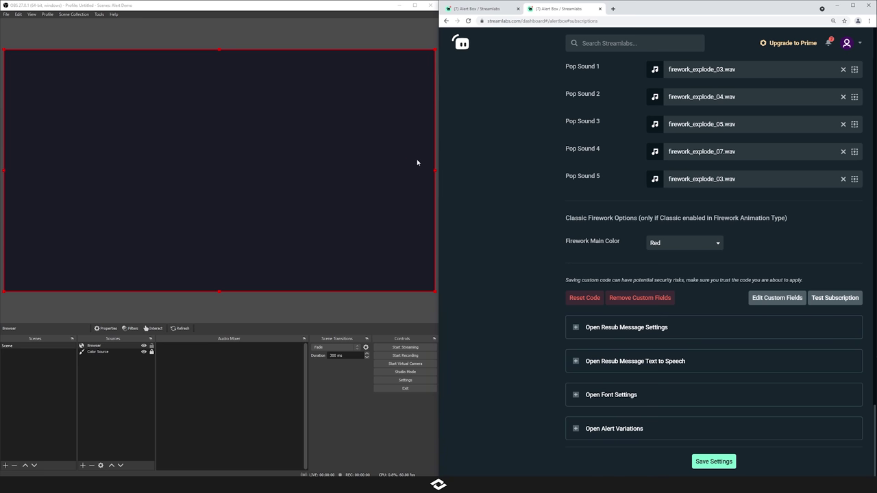
- Set the alert's top font colour to black (#000000) in Text Options
scroll(511, 288, "up", 15)
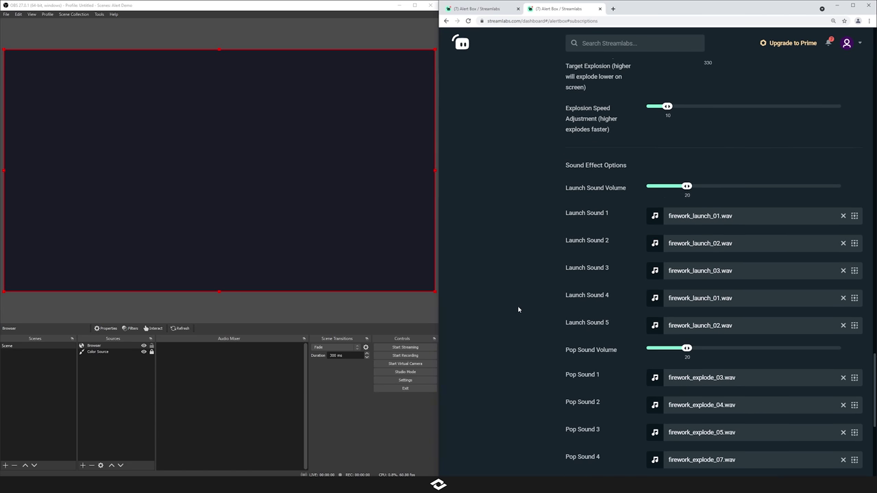
scroll(519, 307, "up", 5)
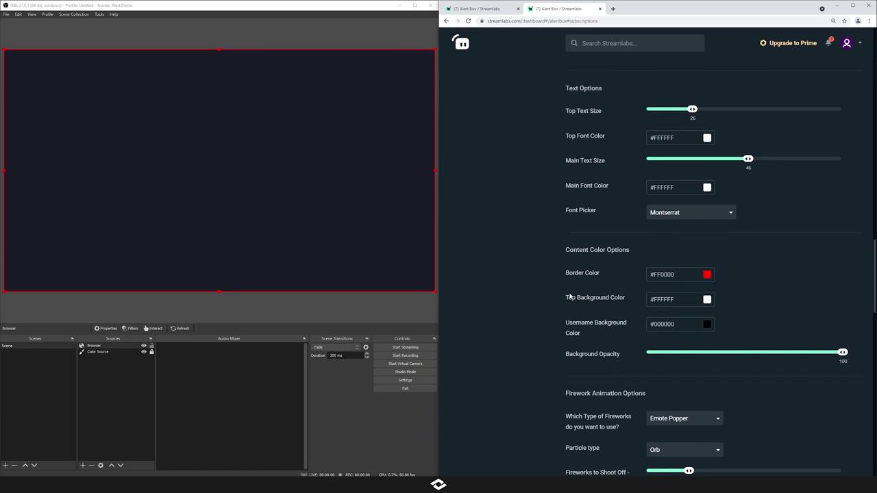
scroll(702, 227, "up", 1)
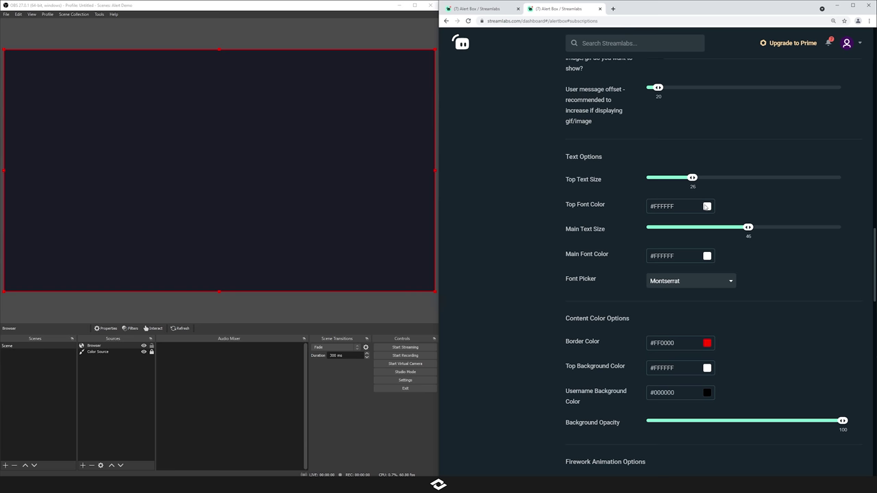
left_click(706, 206)
left_click(658, 259)
left_click(763, 215)
scroll(739, 277, "down", 6)
scroll(585, 296, "up", 1)
scroll(585, 296, "down", 1)
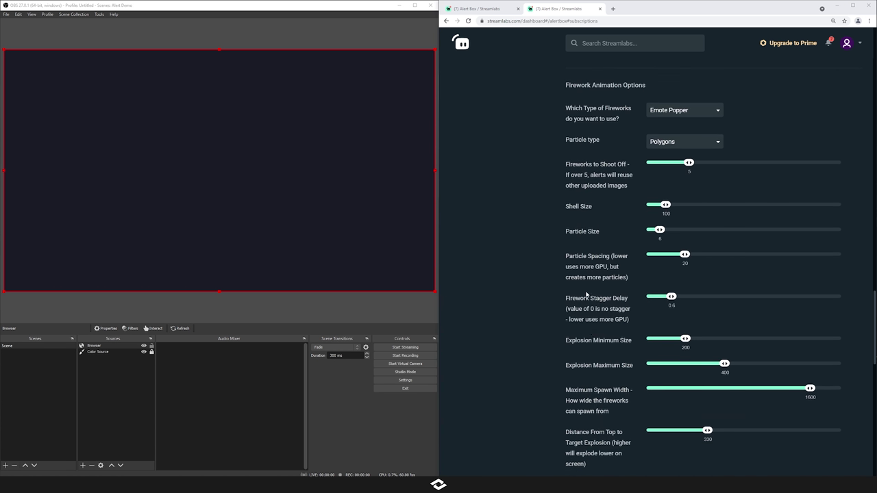
- Set 'Which Type of Fireworks' to Classic Fireworks
left_click(669, 111)
left_click(675, 159)
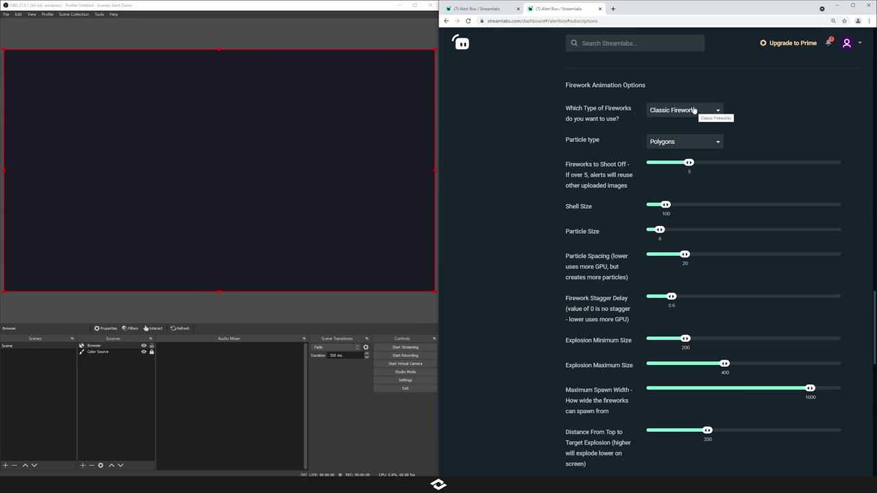
left_click(683, 112)
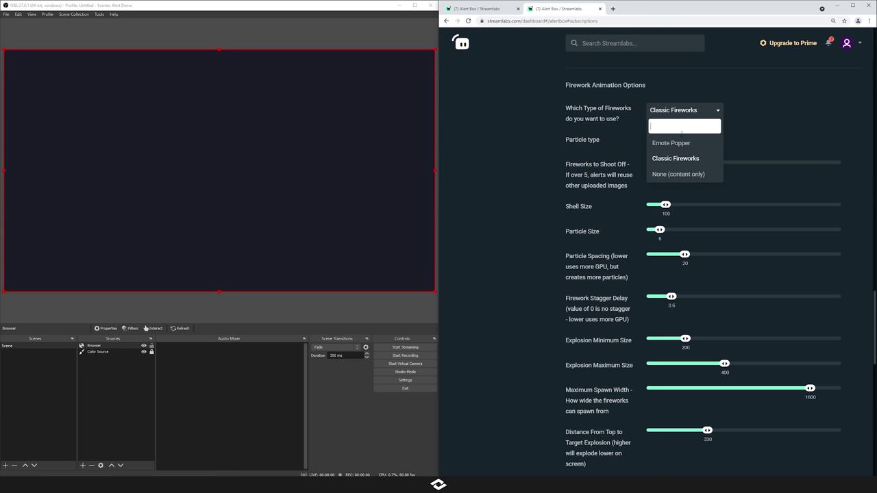
left_click(681, 176)
left_click(687, 112)
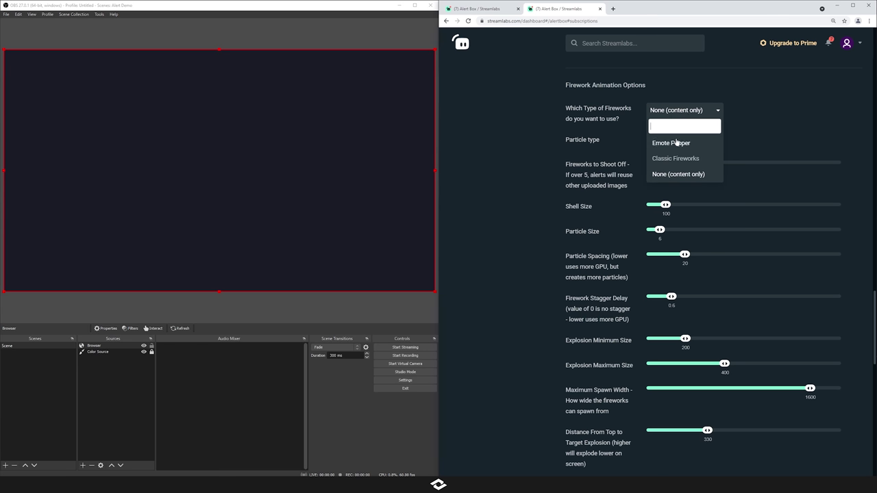
left_click(685, 158)
- Save the alert settings and fire a test subscription alert
scroll(776, 370, "down", 15)
left_click(731, 459)
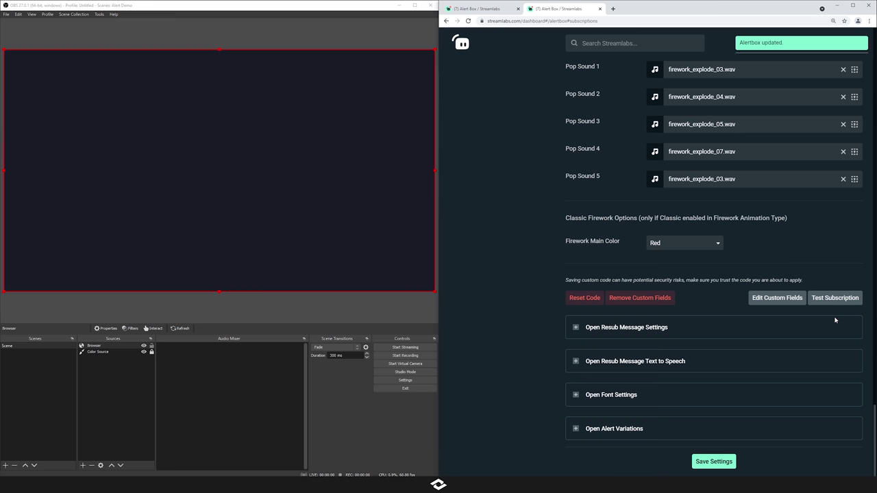
left_click(838, 301)
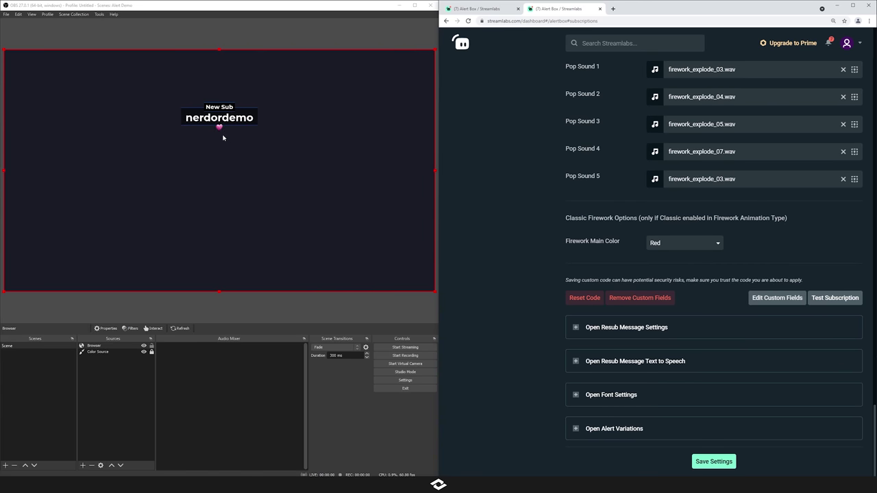
- Check the Firework Main Color dropdown and leave it on Red
scroll(525, 331, "up", 3)
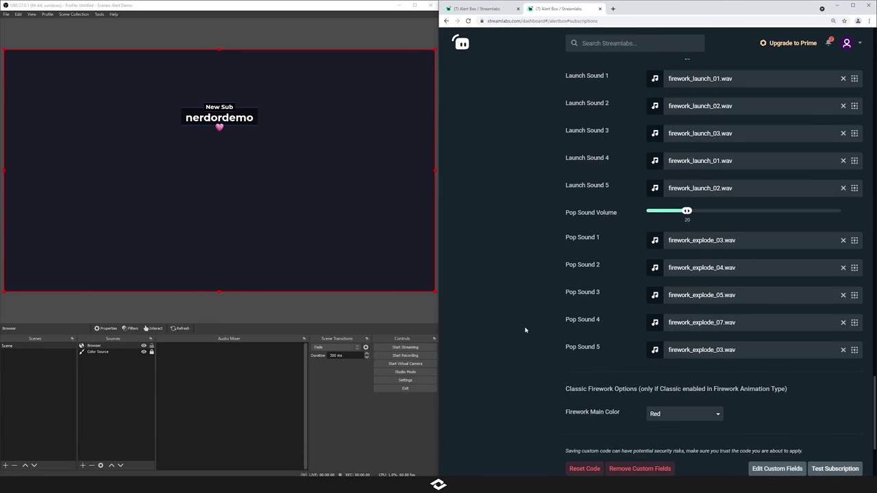
scroll(582, 322, "down", 2)
left_click(683, 311)
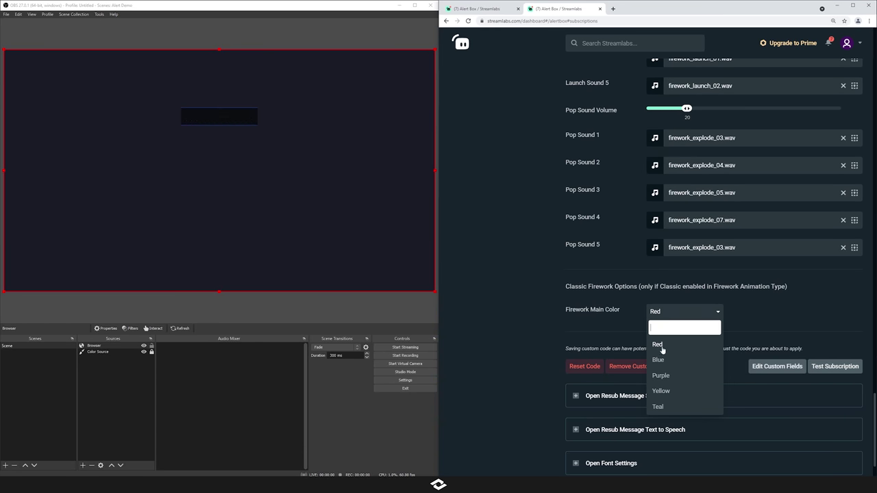
left_click(679, 313)
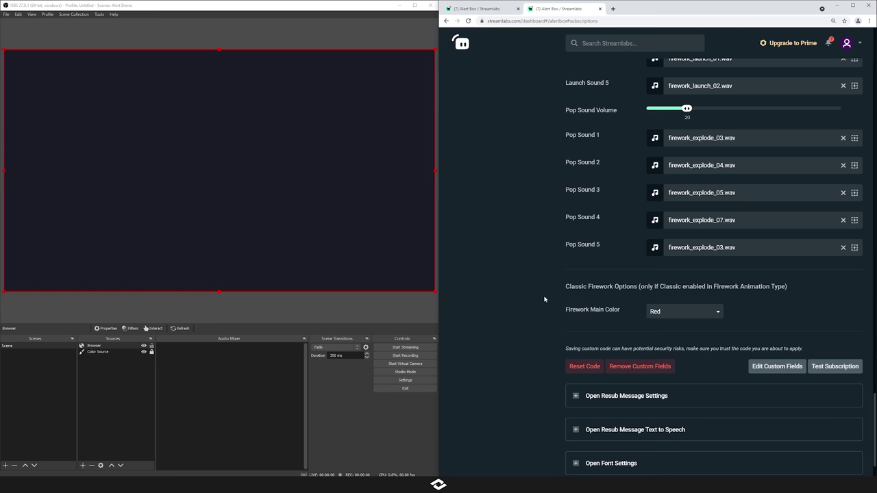
- Switch the firework type from Classic Fireworks to None, then to Emote Popper
scroll(548, 296, "up", 15)
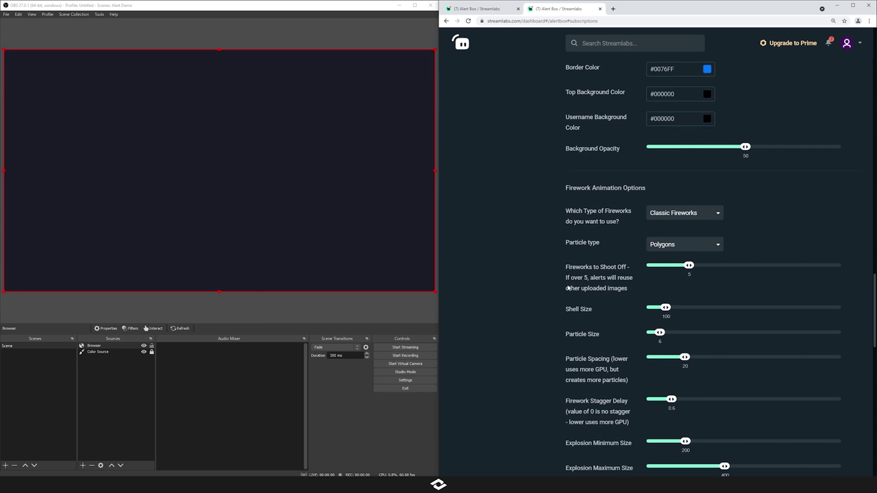
left_click(675, 214)
left_click(678, 276)
scroll(776, 203, "down", 1)
scroll(777, 203, "down", 1)
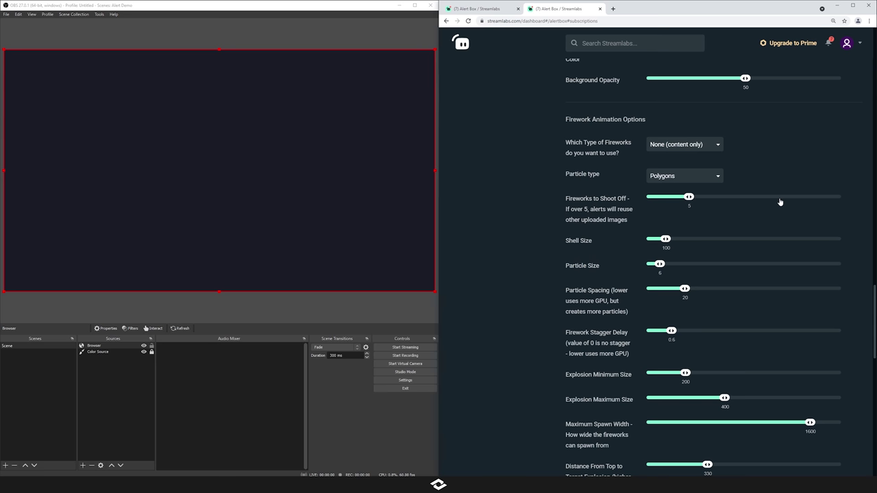
left_click(658, 144)
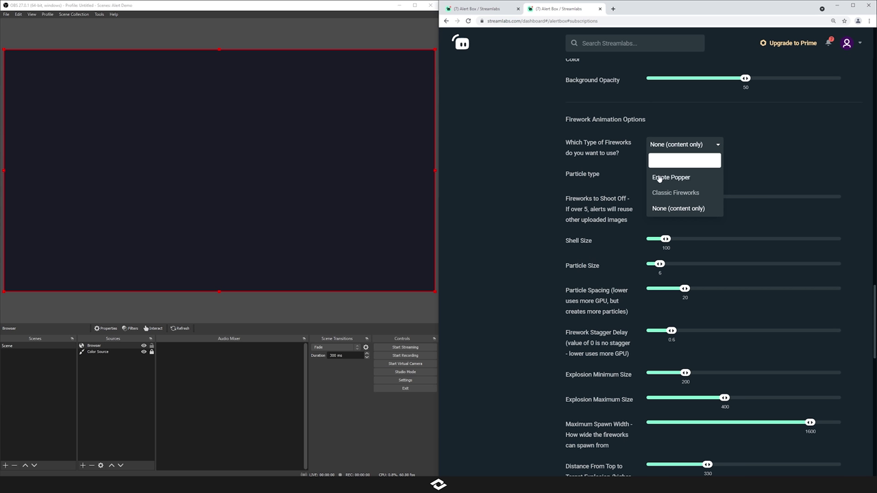
left_click(658, 177)
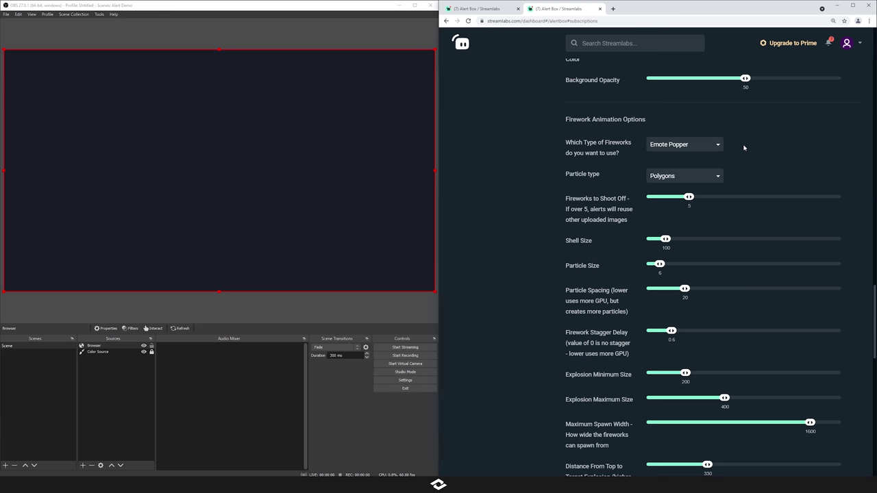